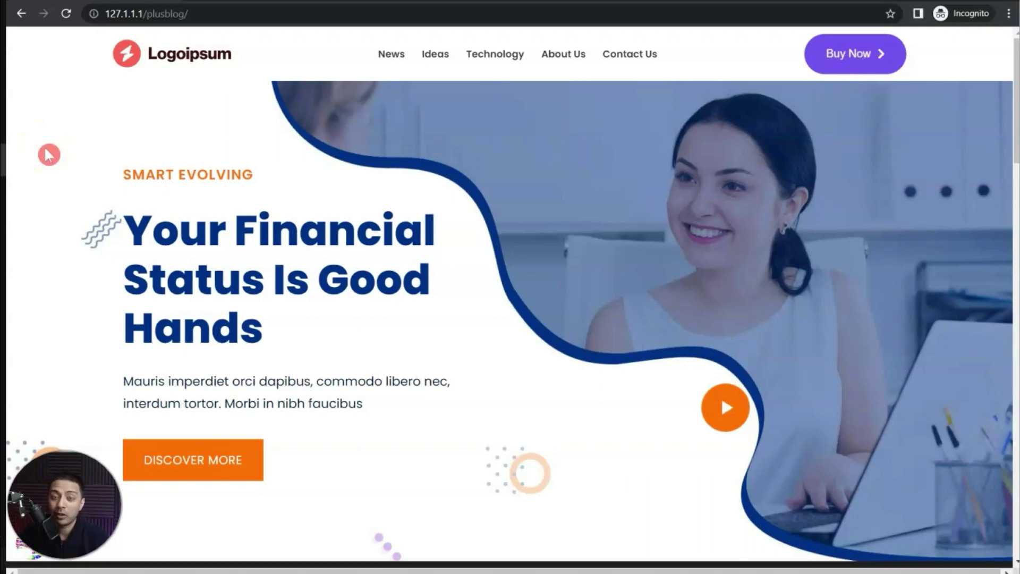
Compare the incognito Buy Now header with the logged-in Upgrade header across browser windows.
key("alt+Tab")
left_click(901, 162)
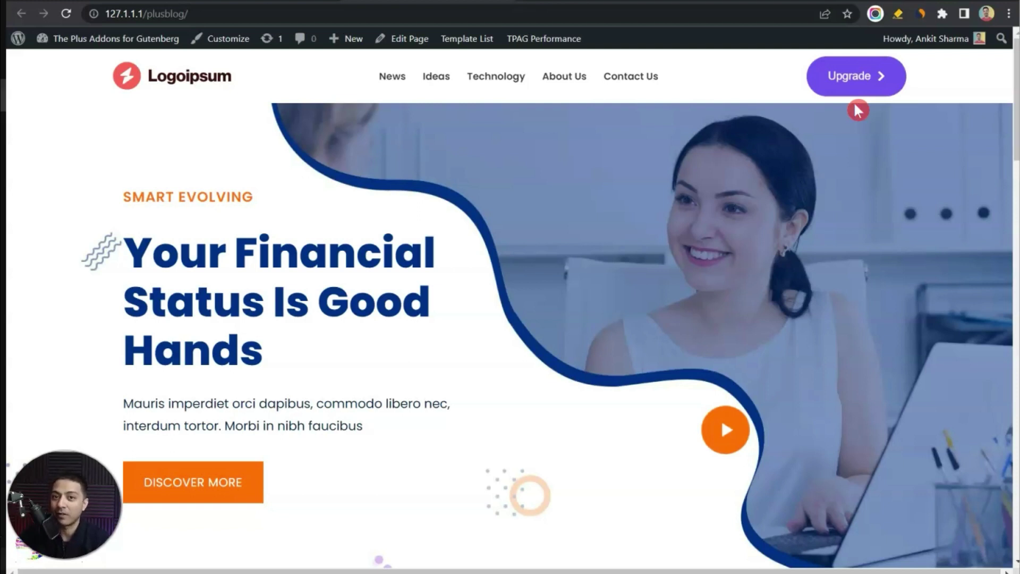
key("alt+Tab")
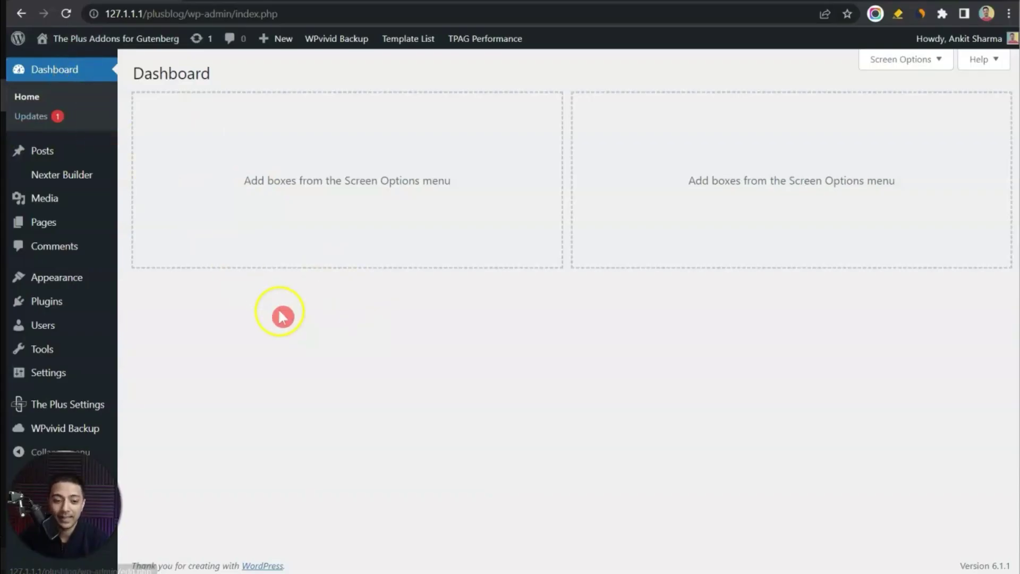
Go from the Plugins page to Nexter Builder > All Templates.
left_click(87, 311)
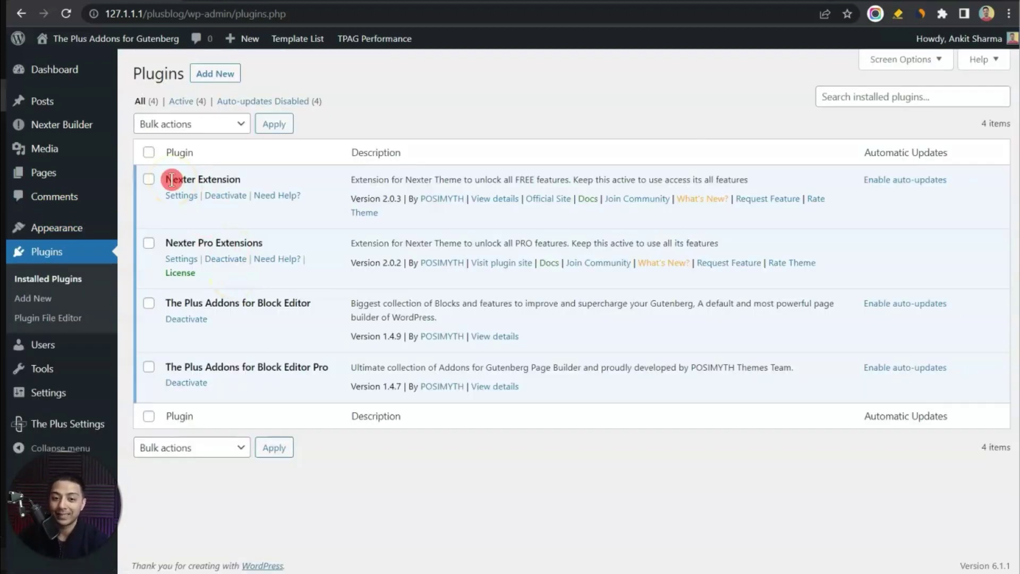
left_click(83, 129)
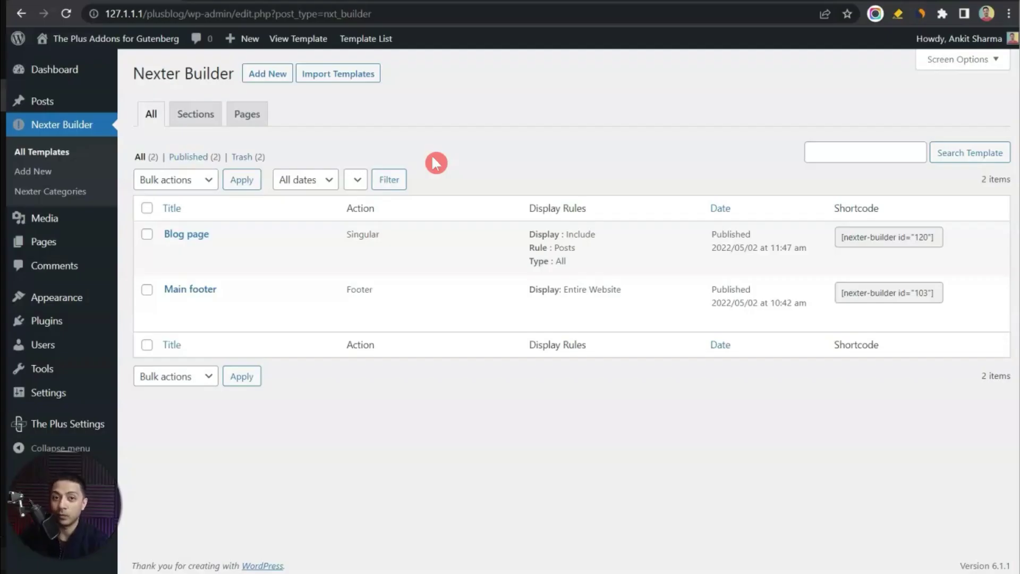
Create a new Nexter Builder template titled 'Custom Header' and expand its settings box.
left_click(255, 81)
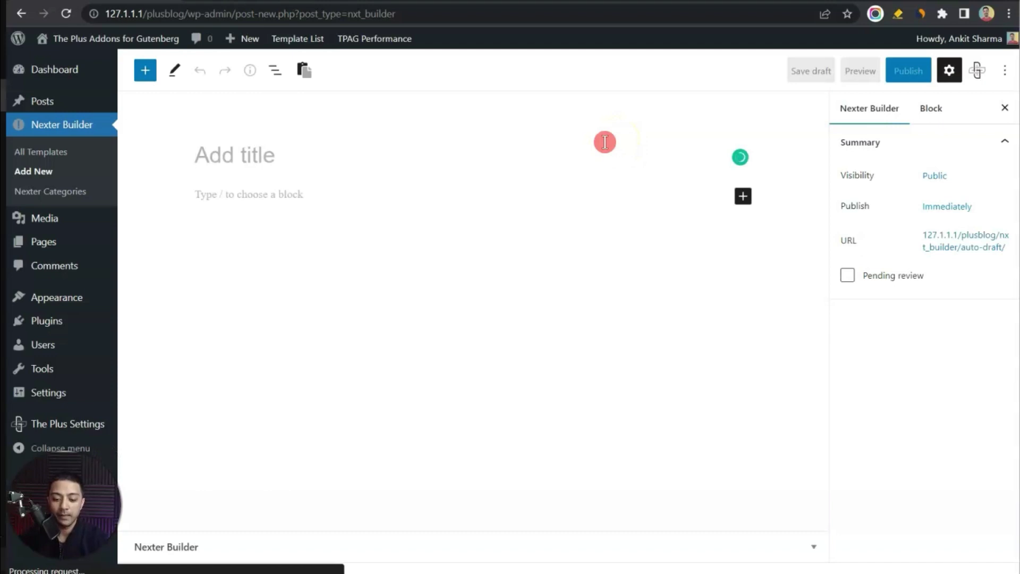
type("Custom Header")
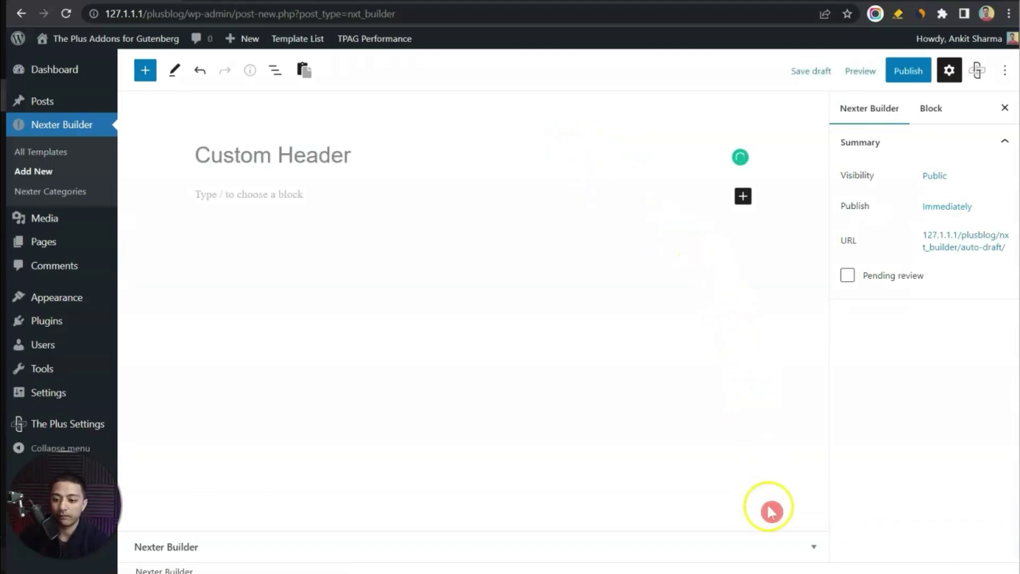
left_click_drag(404, 555, 815, 546)
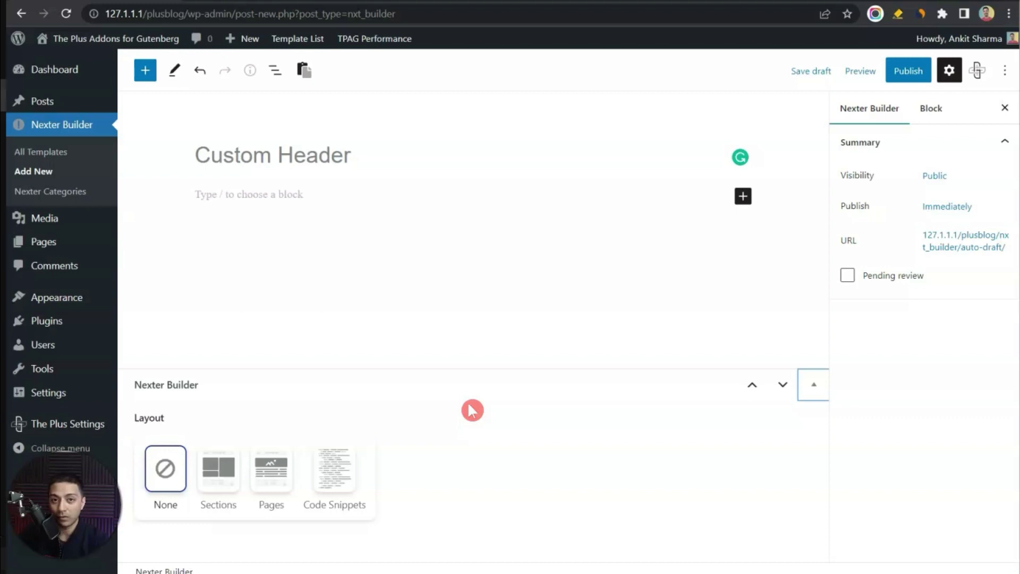
Set the template to a Sections > Header layout with Header Type Normal.
left_click(237, 475)
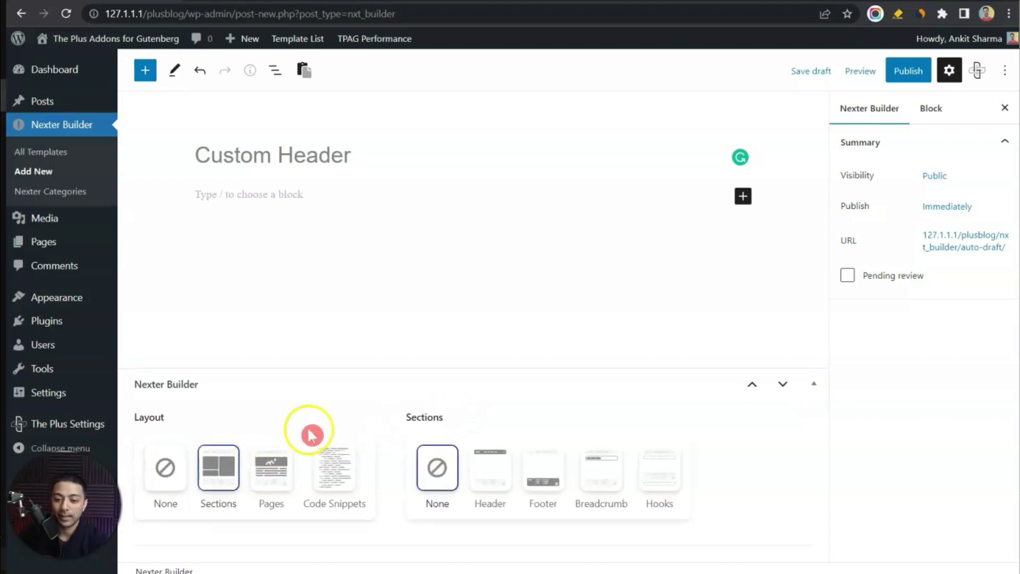
left_click(485, 477)
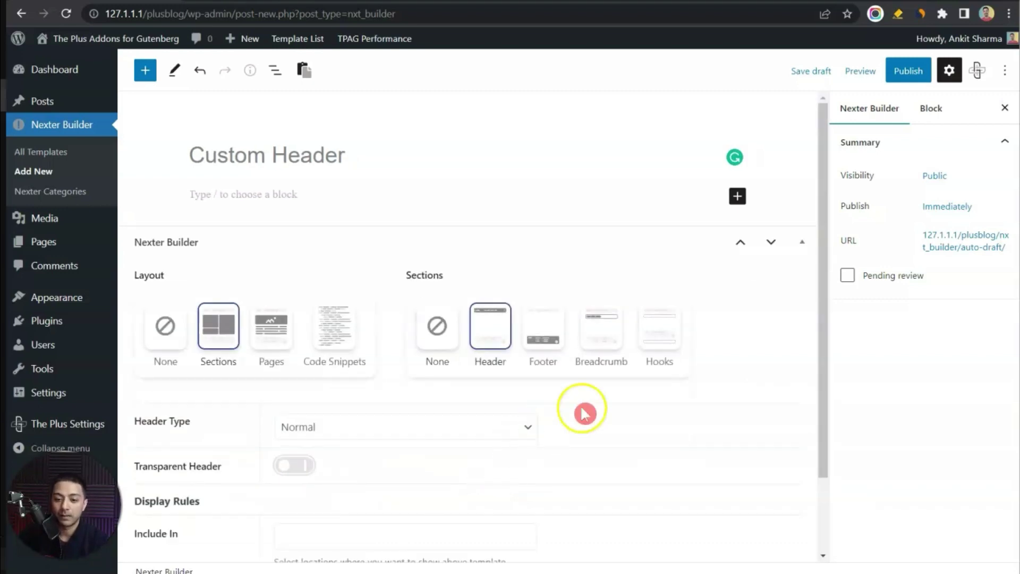
scroll(699, 417, "down", 2)
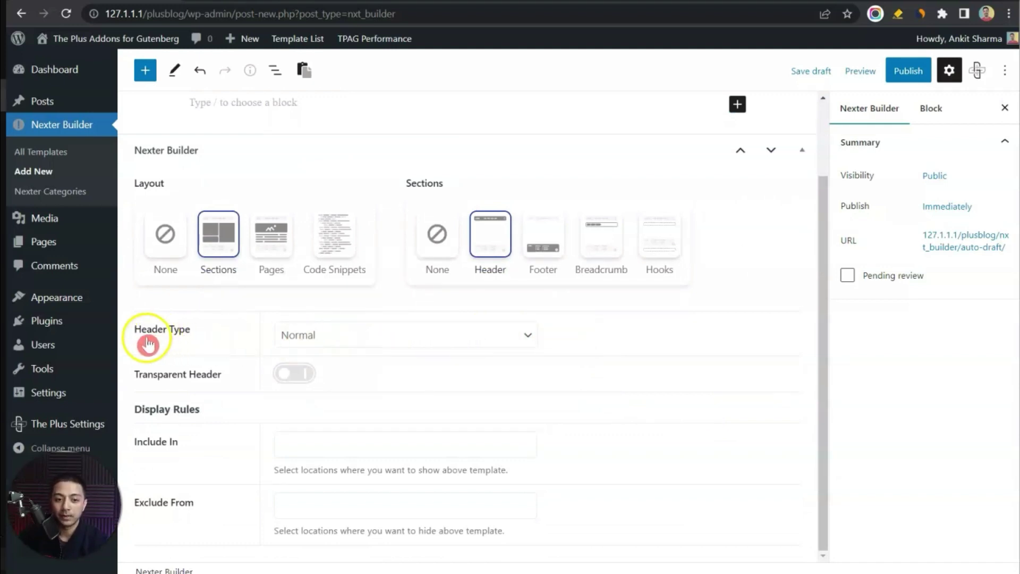
left_click(313, 340)
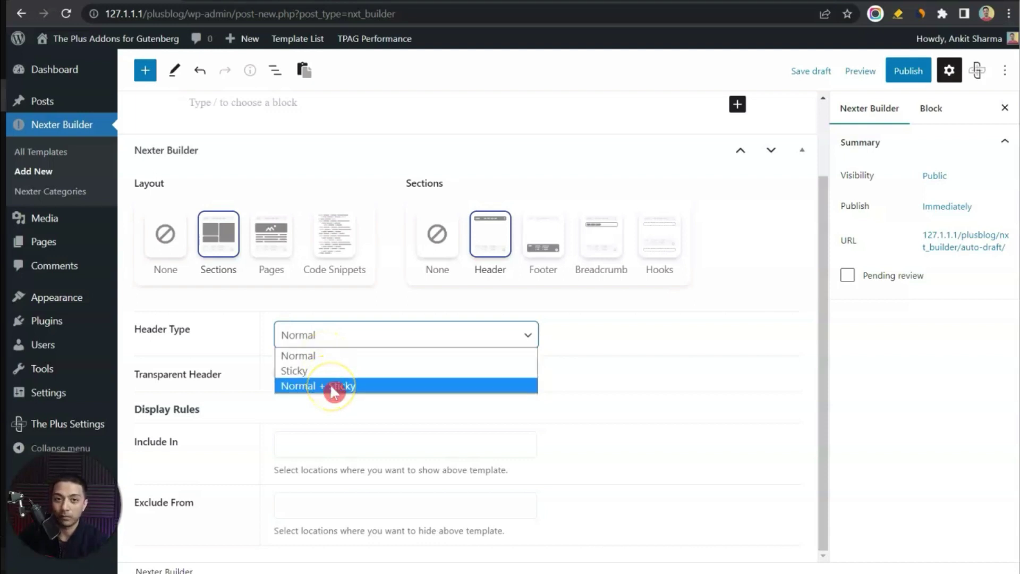
left_click(339, 355)
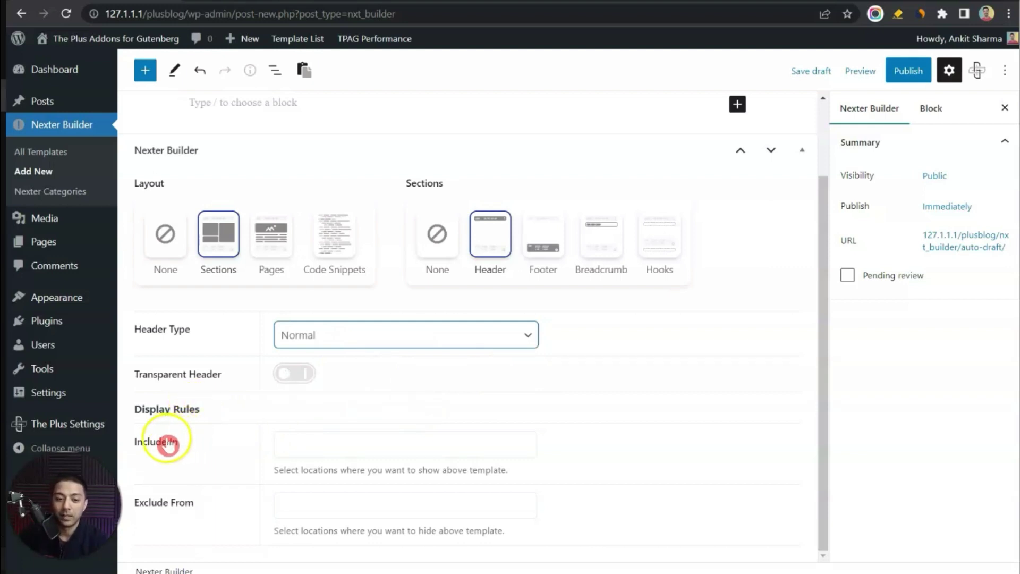
Set the Include In display rule to Entire Website, leaving Exclude From empty.
left_click(416, 451)
left_click(301, 324)
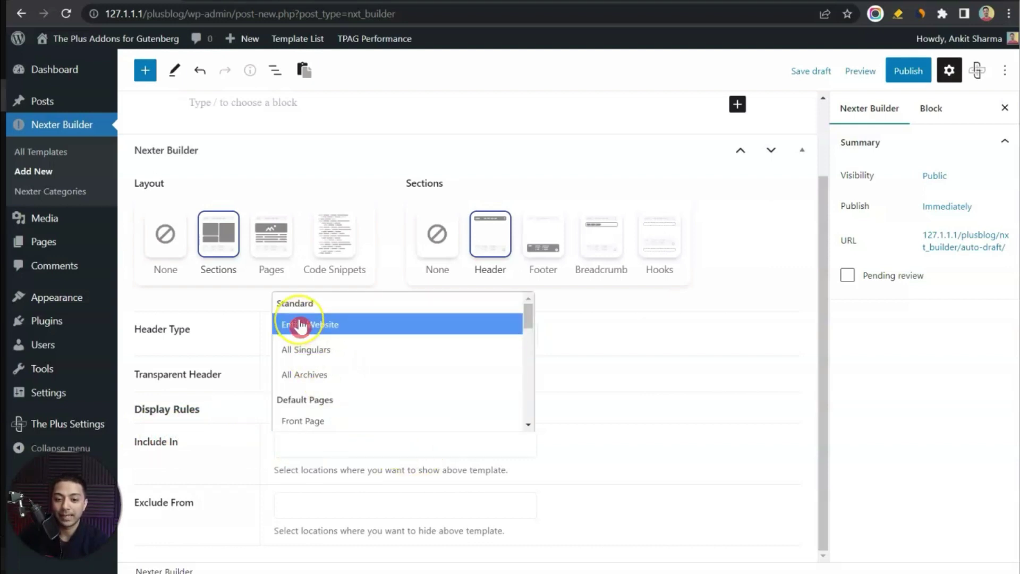
scroll(350, 356, "down", 5)
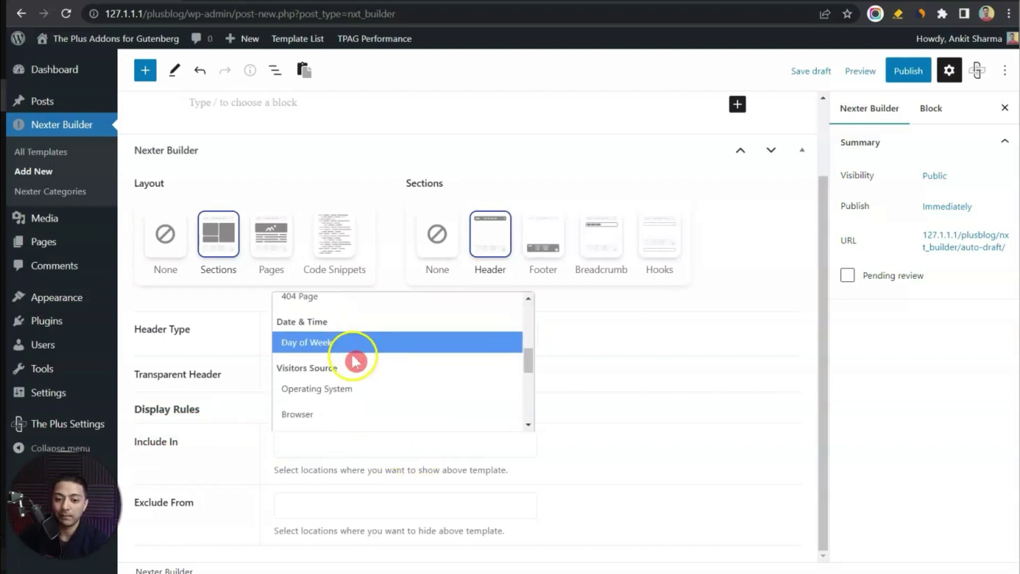
scroll(353, 356, "up", 5)
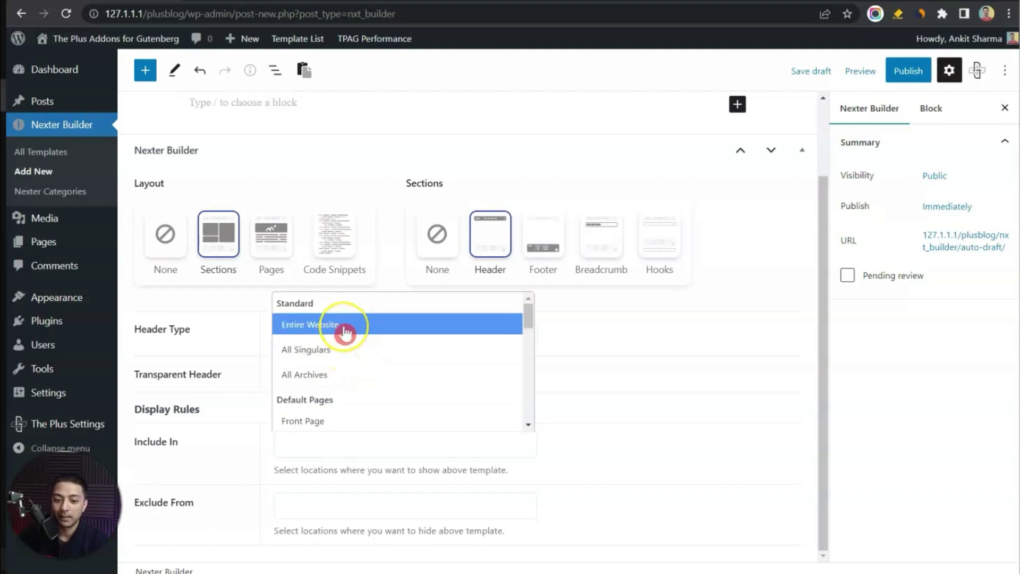
left_click(306, 330)
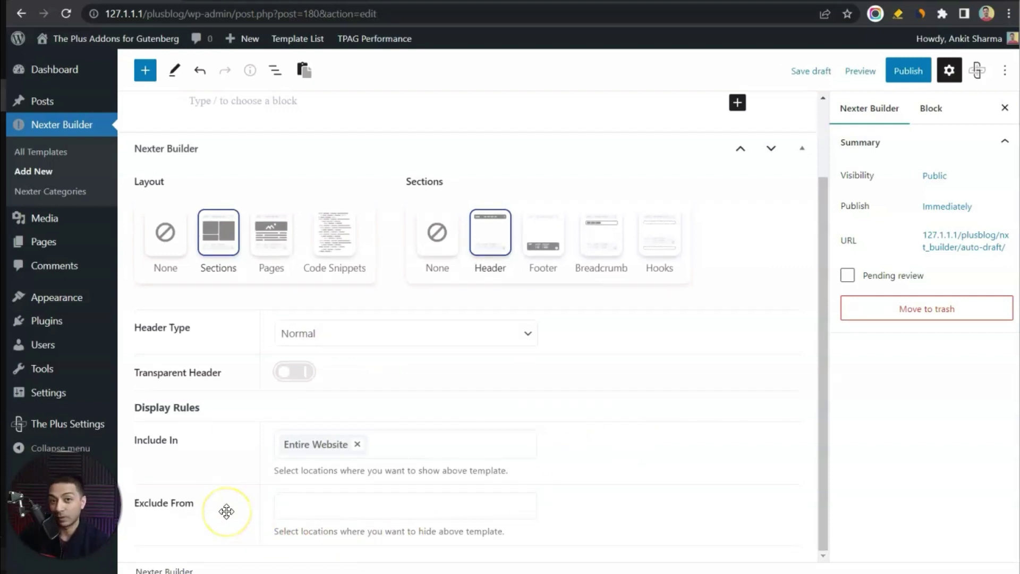
left_click(340, 514)
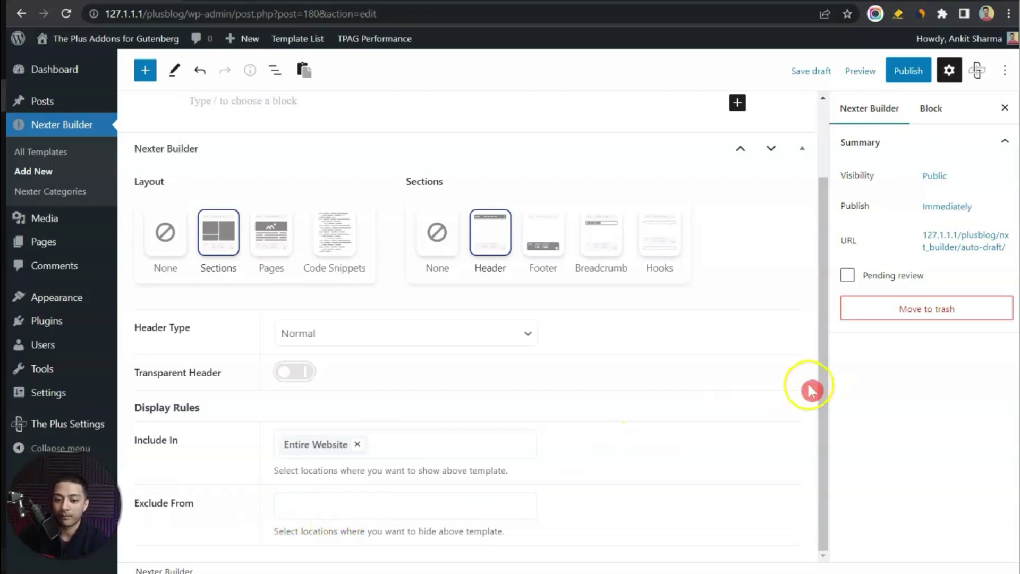
left_click(823, 390)
left_click_drag(823, 392, 813, 255)
Insert a TP Container block via '/tp con' and choose the single-column layout.
left_click(801, 244)
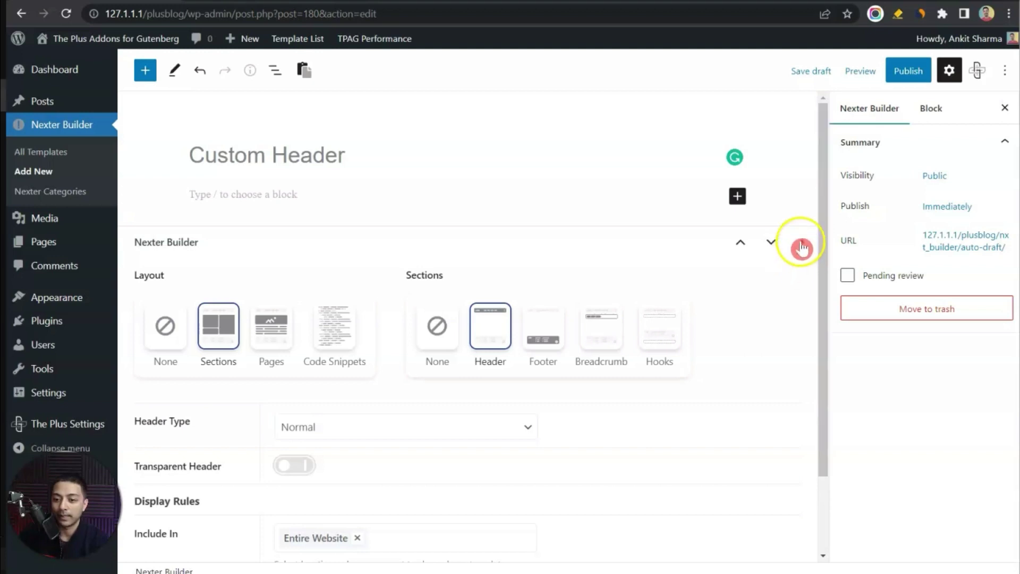
left_click(204, 218)
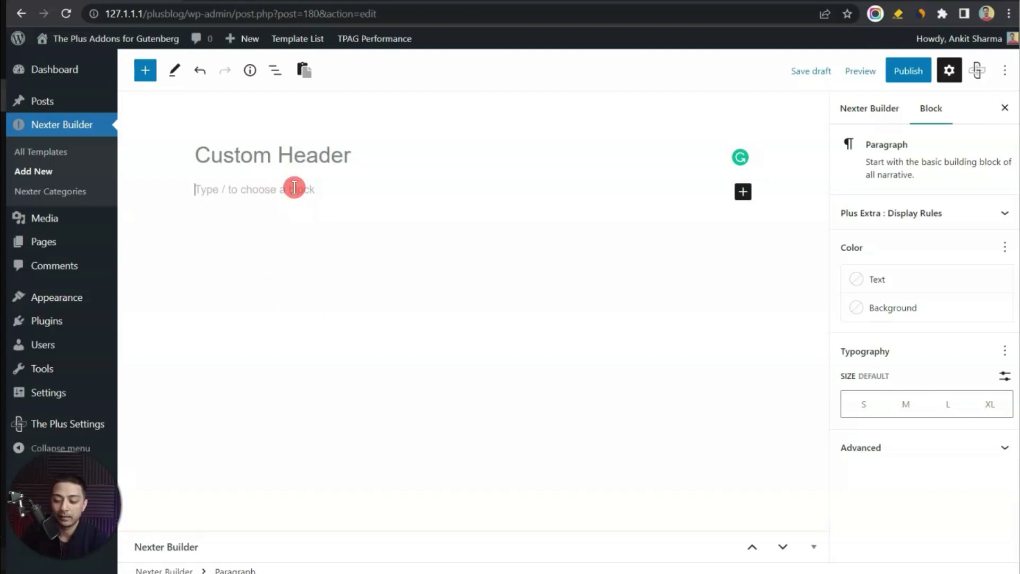
type("/tp con")
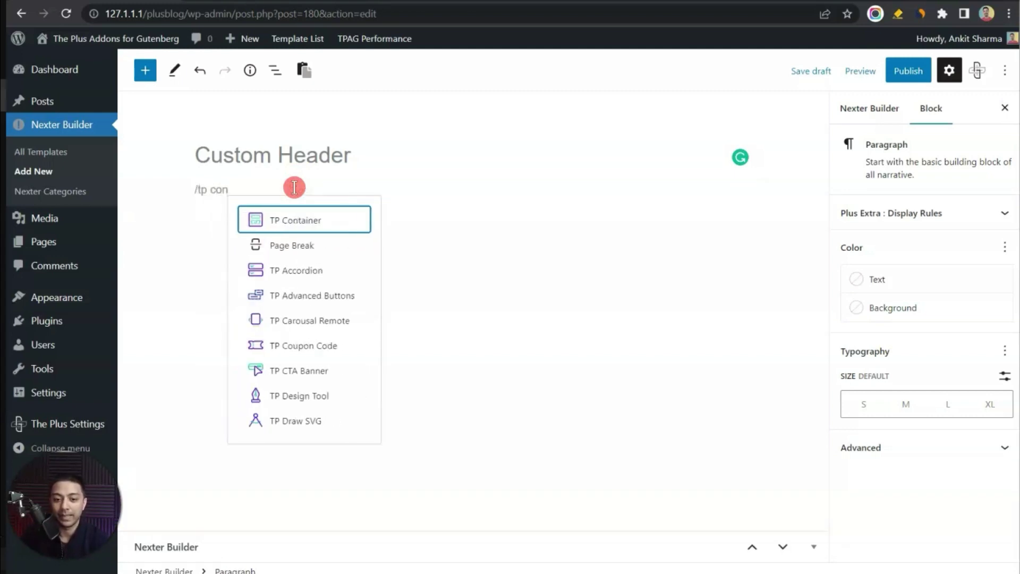
left_click(292, 226)
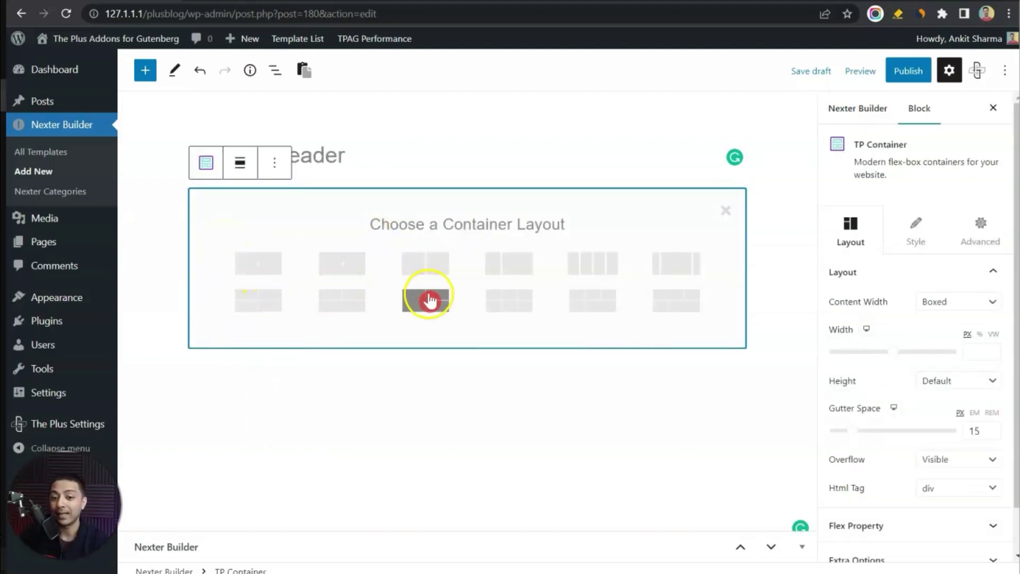
left_click(332, 275)
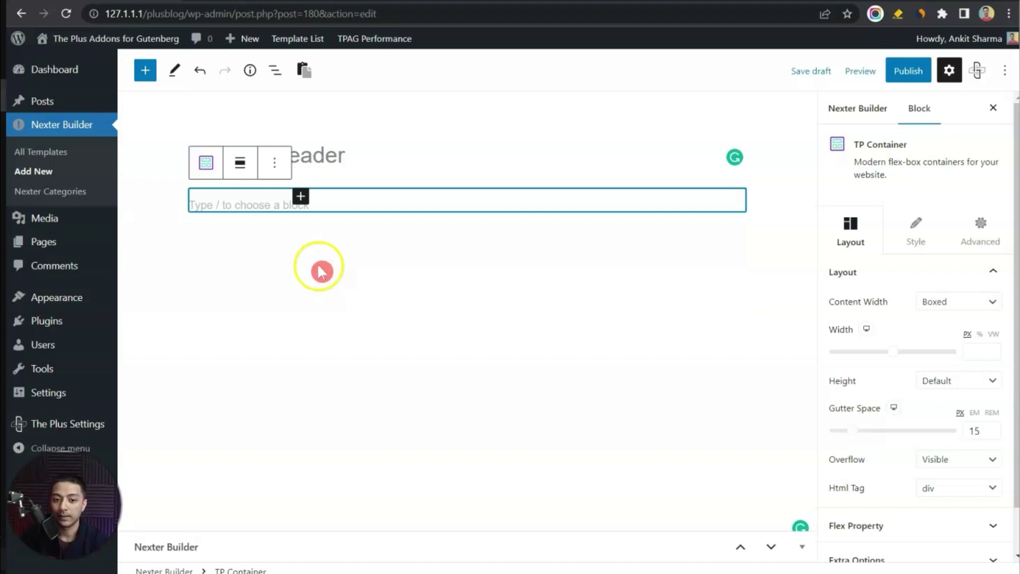
Add a TP Site Logo block using the Logoipsum image at Full size.
left_click(301, 201)
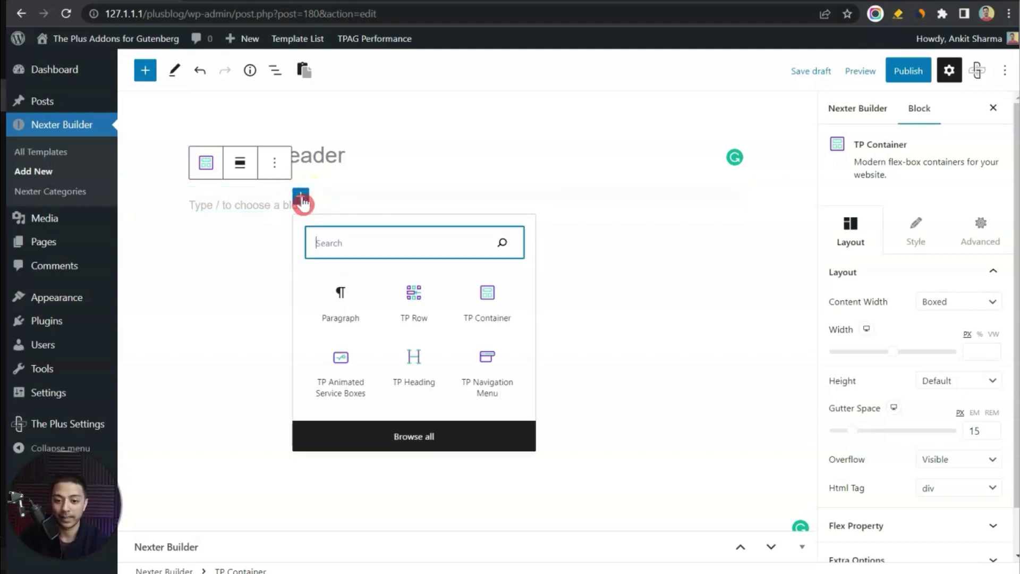
type("logo")
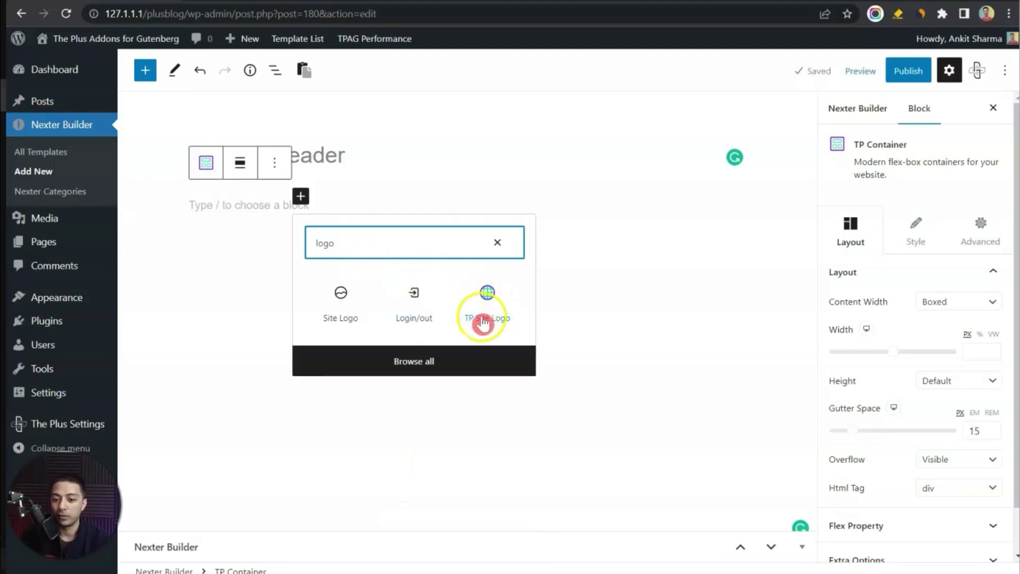
left_click(489, 300)
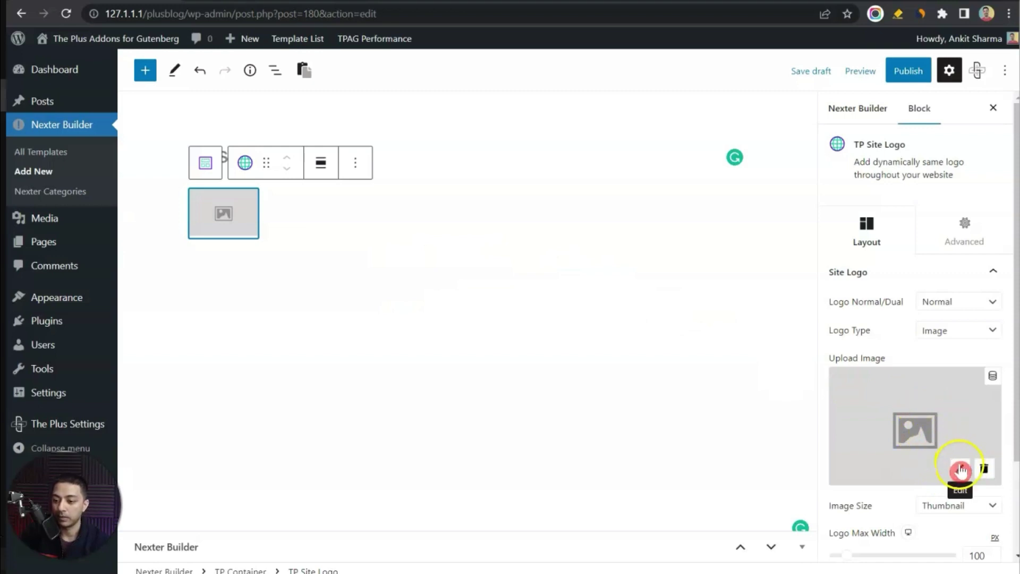
left_click(960, 469)
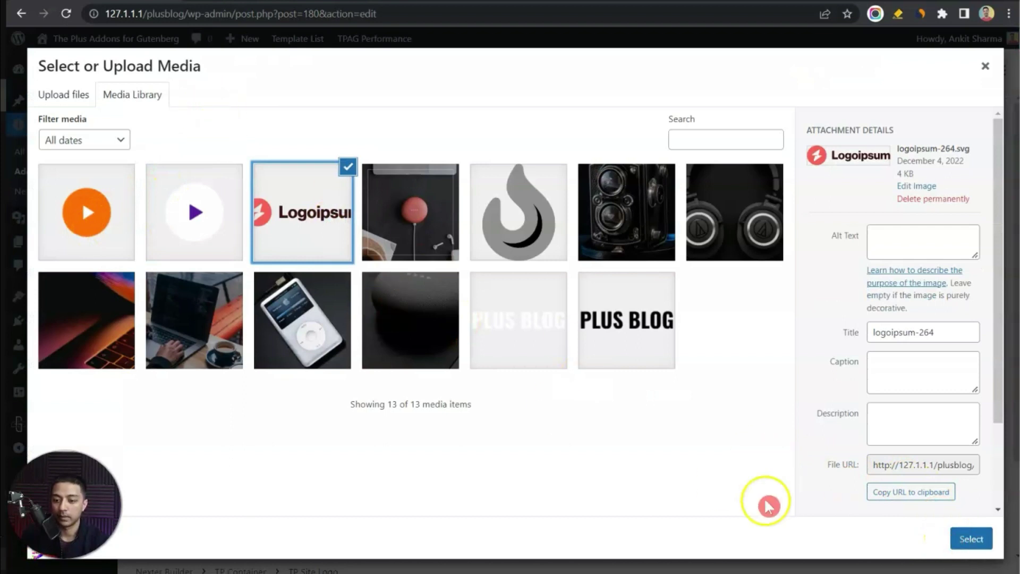
left_click(971, 538)
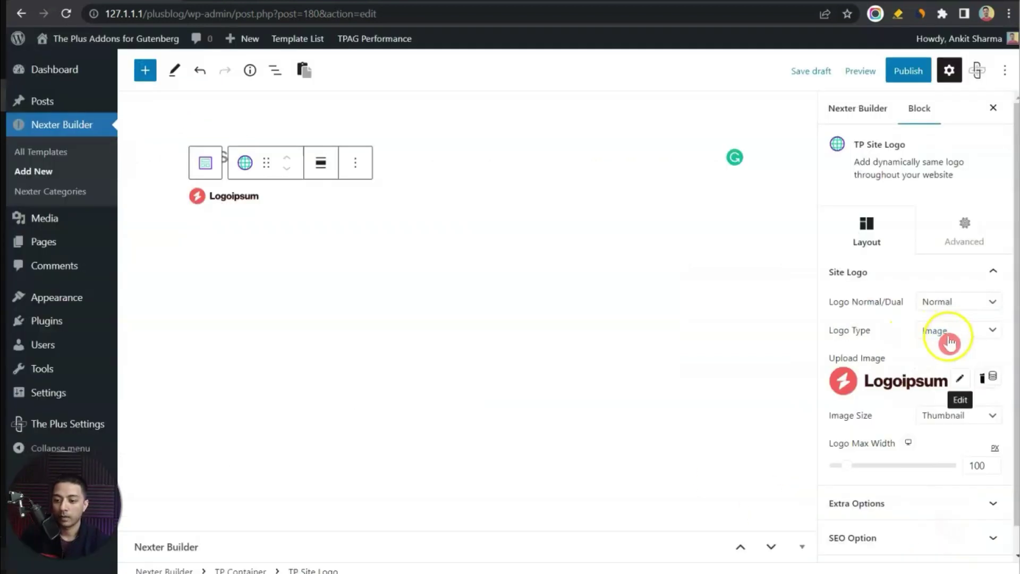
left_click(927, 419)
left_click(928, 433)
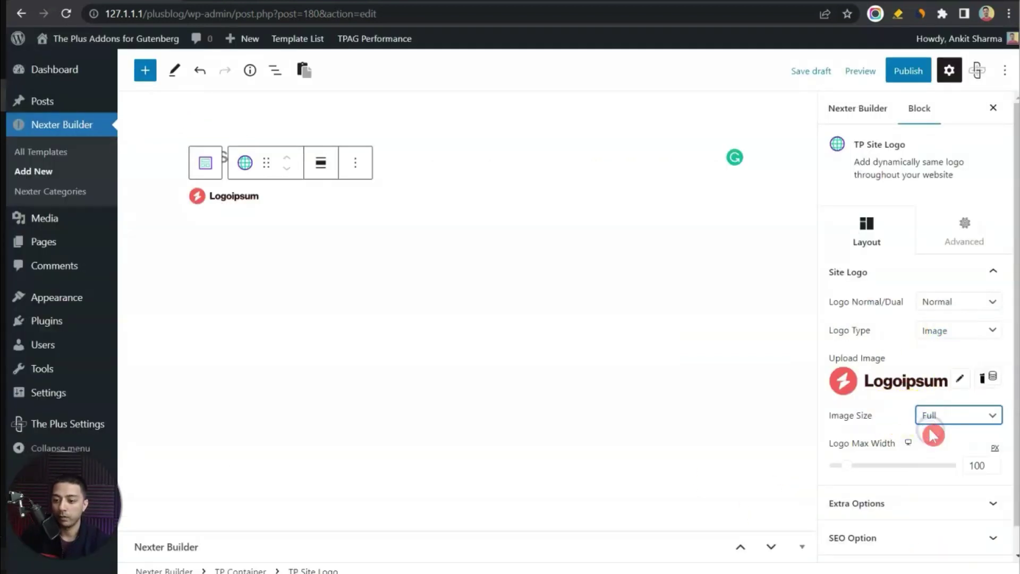
Change the logo's Max Width from 100 to 200 px.
left_click(849, 468)
left_click_drag(848, 470, 979, 469)
left_click(977, 465)
key("Left")
key("Left")
key("shift+Left")
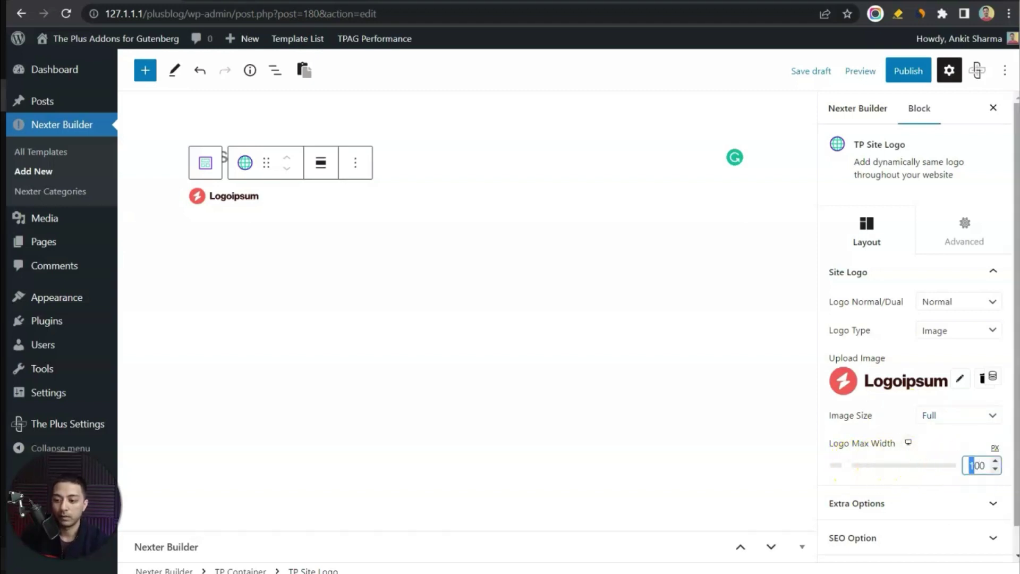
type("2")
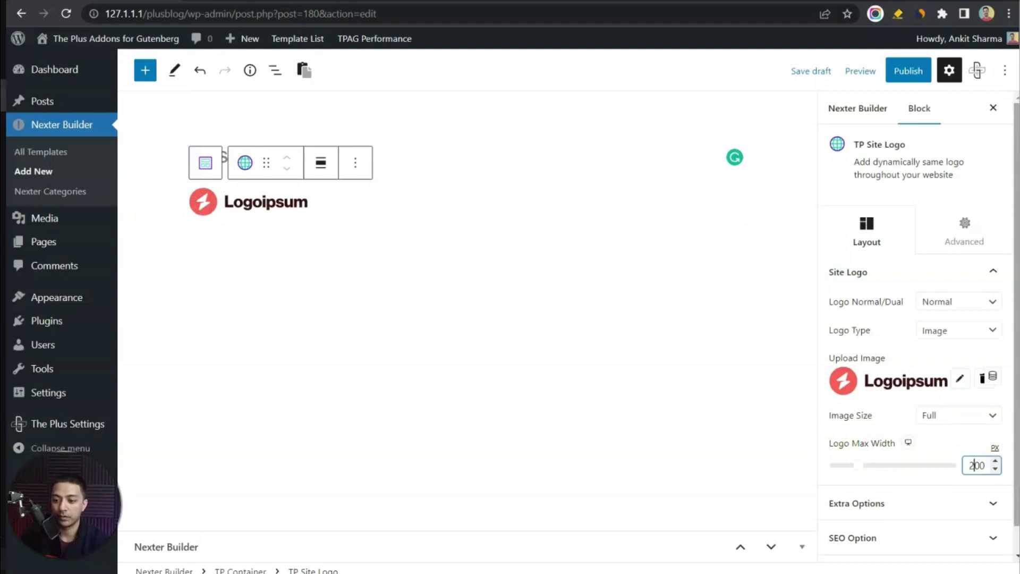
left_click(960, 245)
left_click(969, 271)
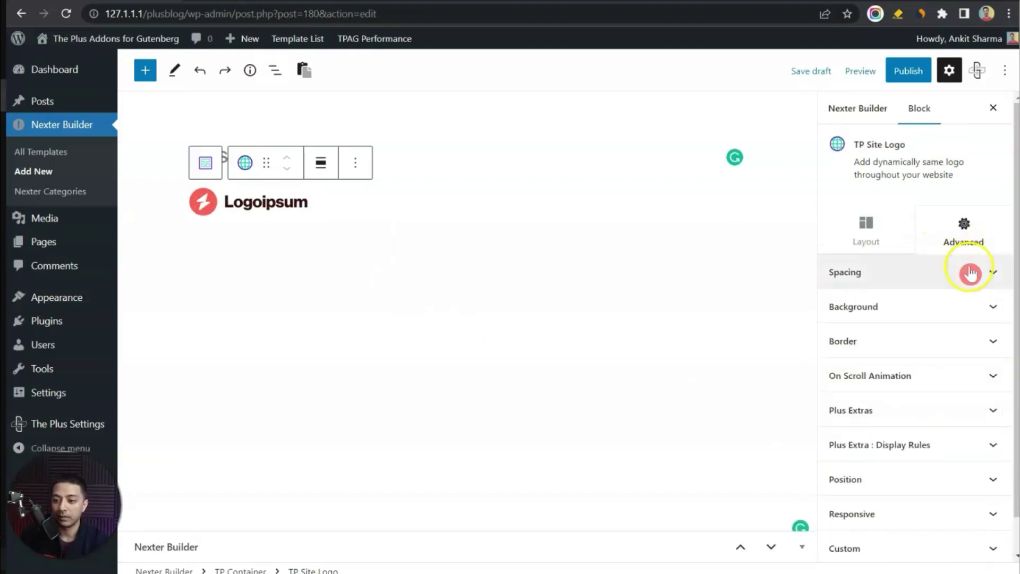
Unlink the logo's Margin values and set Right and Left margins to 10 px each.
left_click(989, 274)
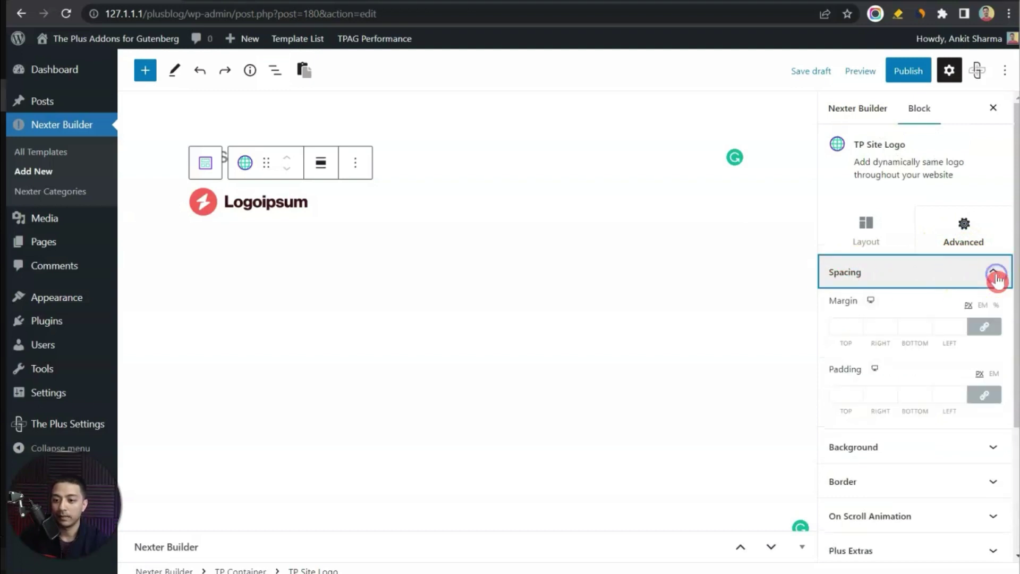
left_click(916, 325)
left_click(879, 391)
left_click(860, 321)
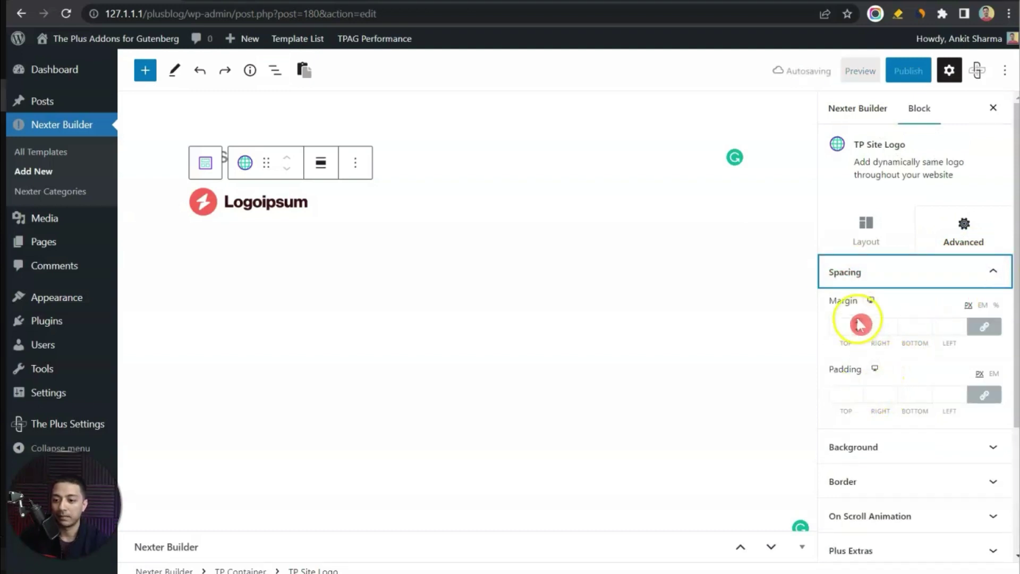
left_click(980, 327)
left_click(983, 328)
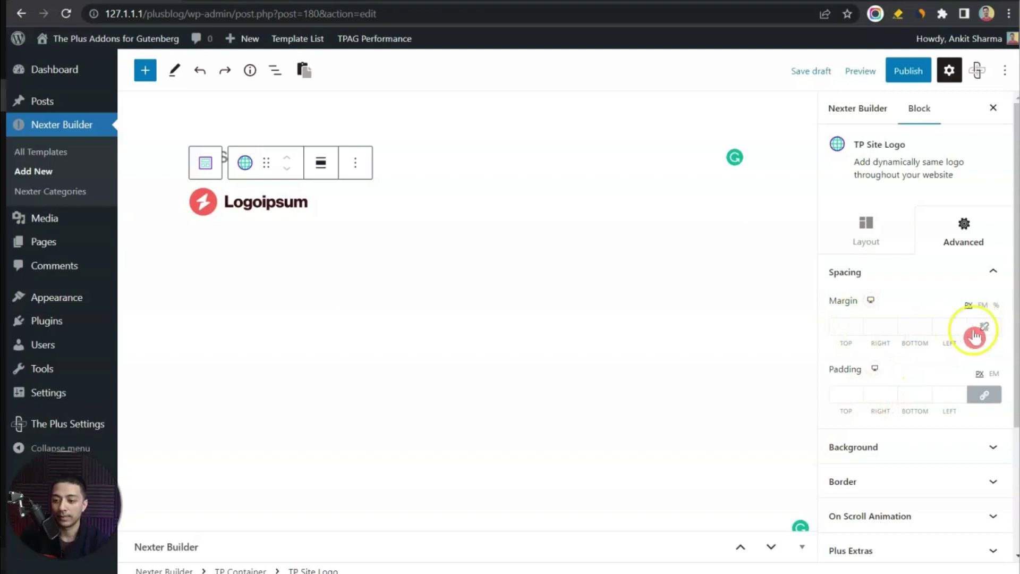
left_click(859, 330)
left_click(984, 335)
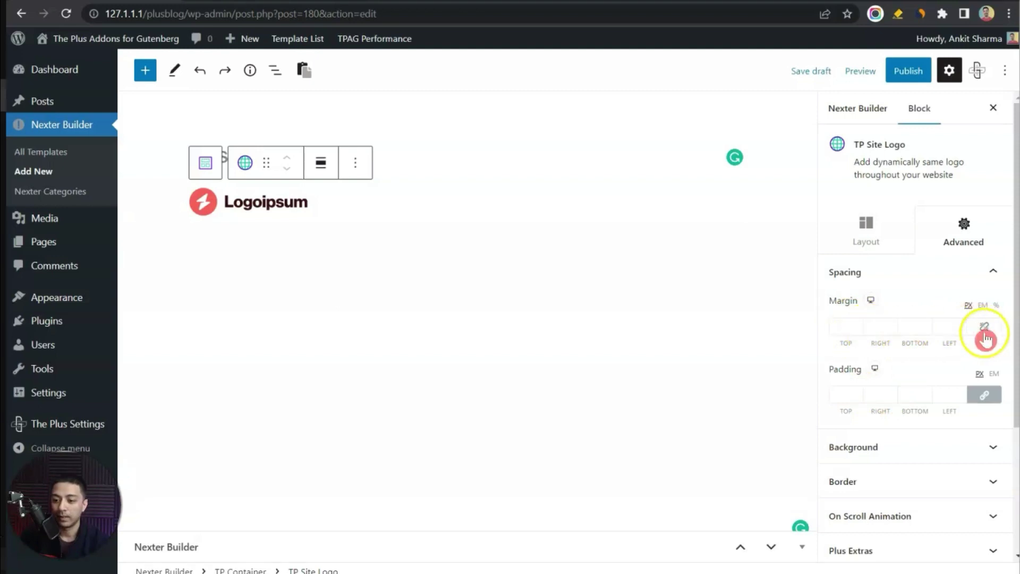
left_click(883, 326)
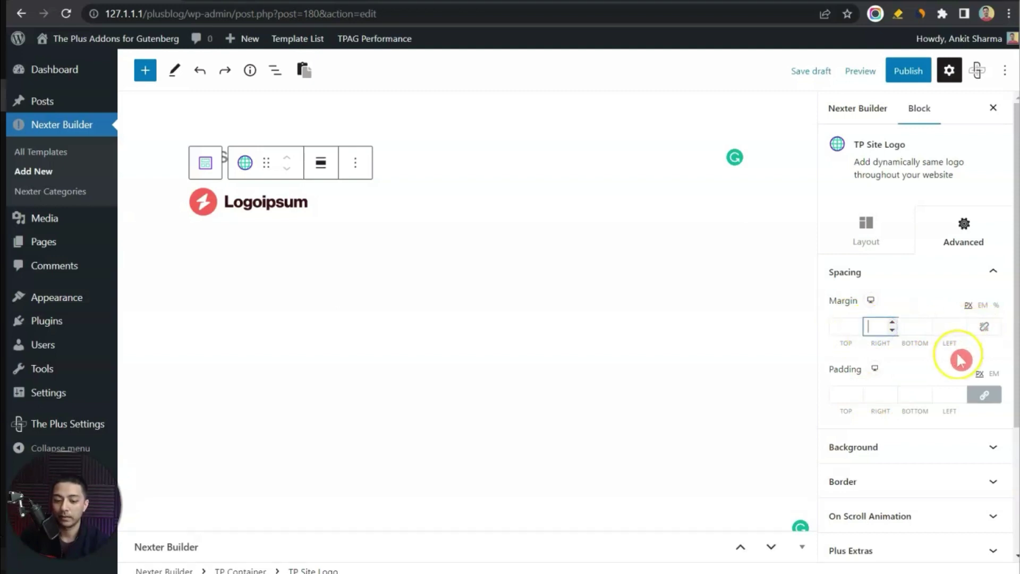
type("10")
key("Tab")
type("10")
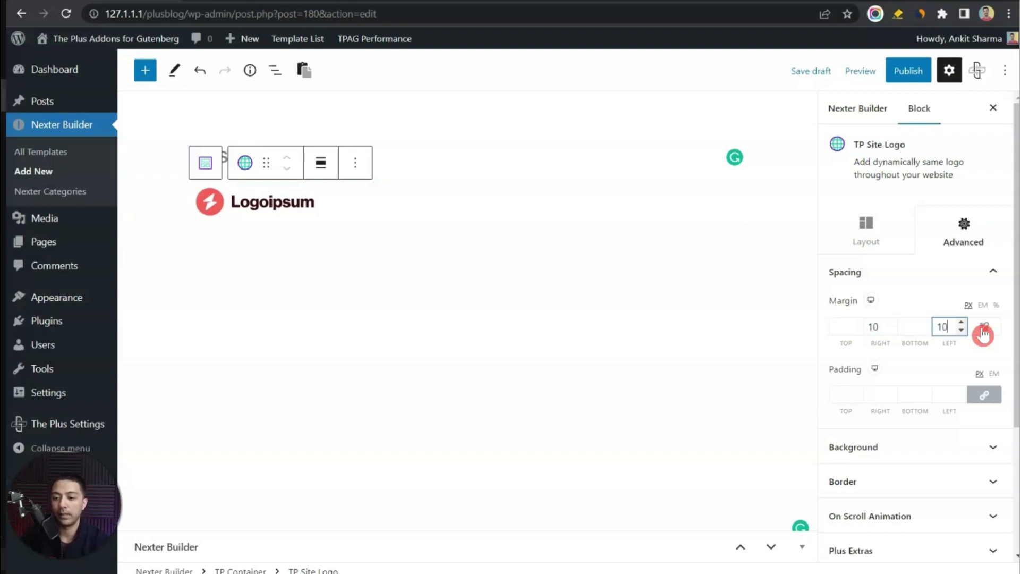
Insert a TP Navigation Menu block after the logo via '/tp na'.
left_click(354, 172)
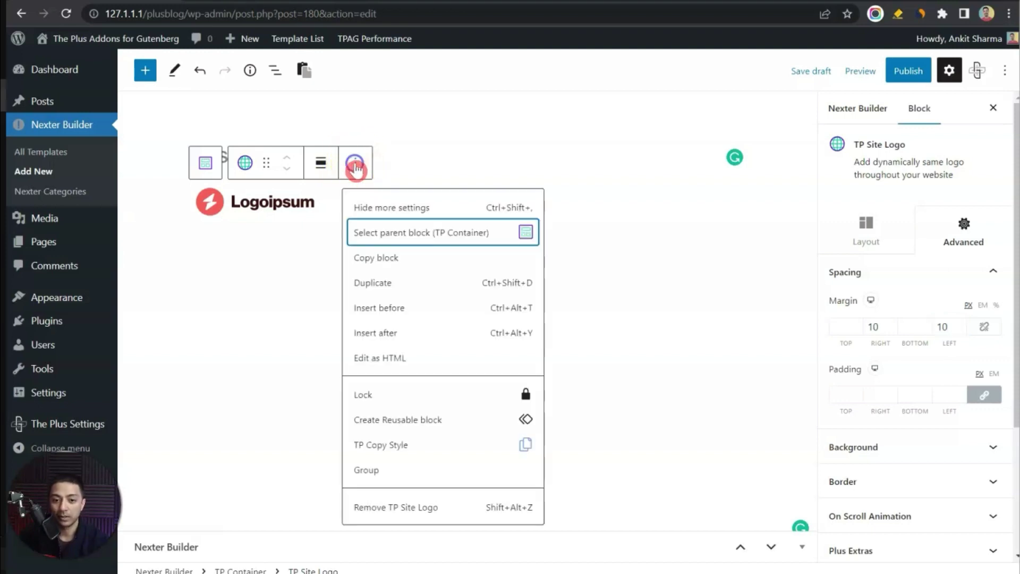
left_click(368, 334)
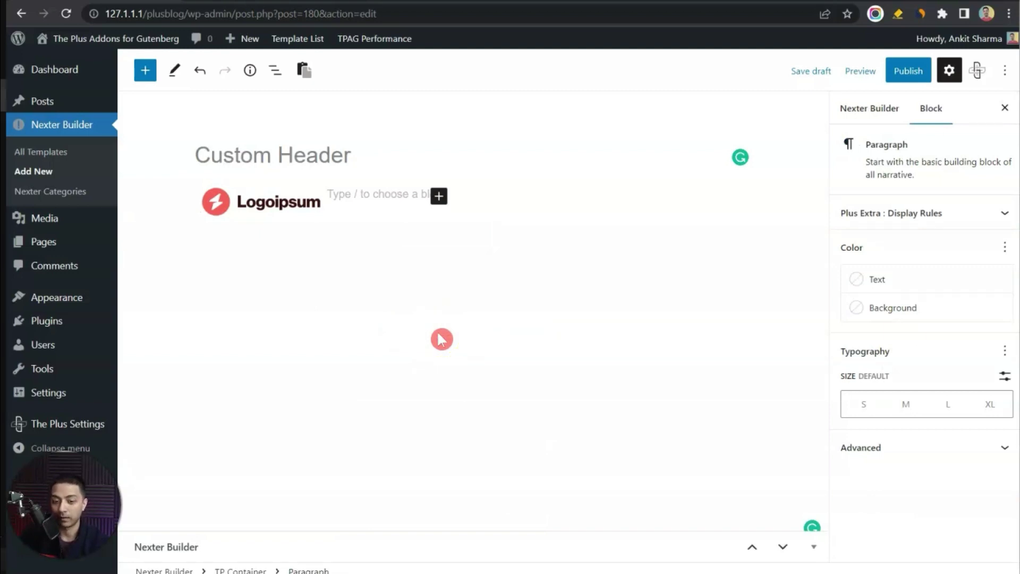
type("/tp")
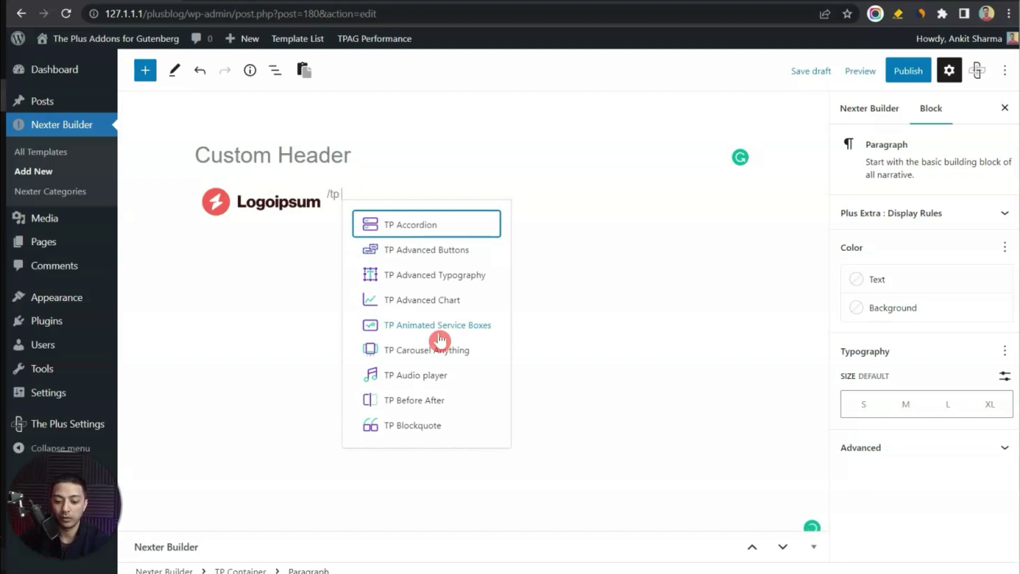
type(" na")
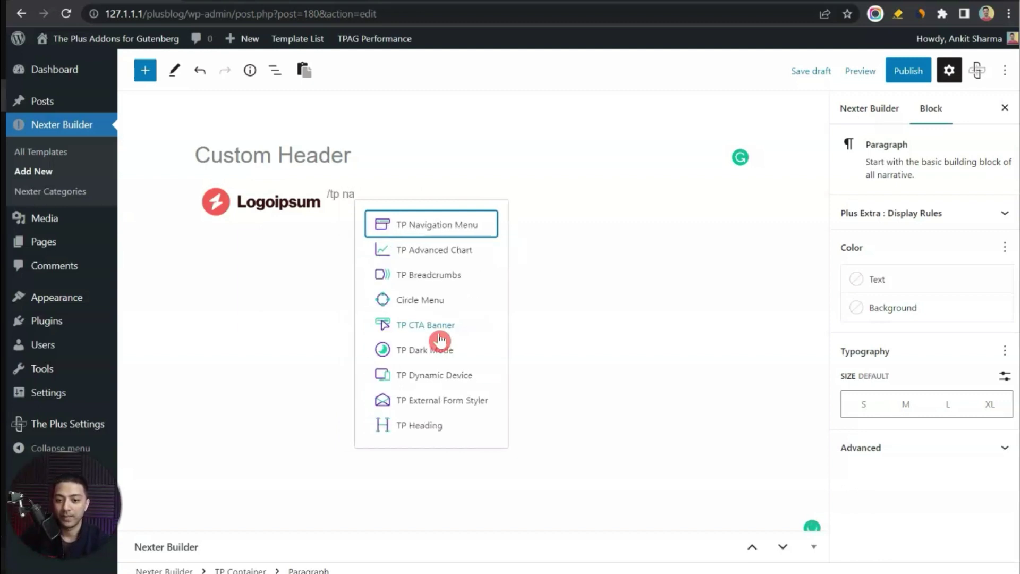
left_click(467, 233)
Keep the horizontal WordPress Menu type and select 'top menu' as the menu.
left_click(960, 318)
left_click(960, 315)
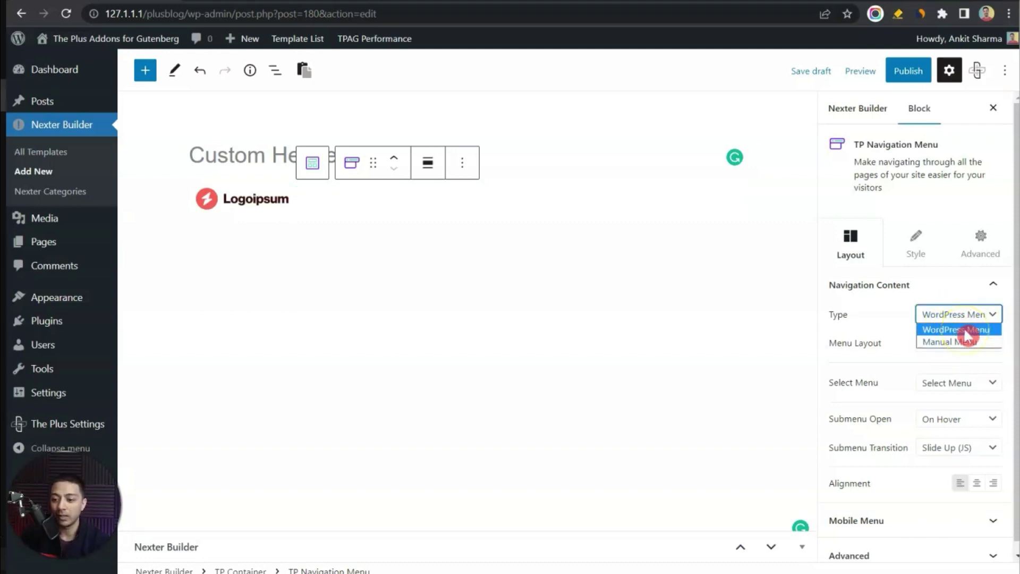
left_click(945, 331)
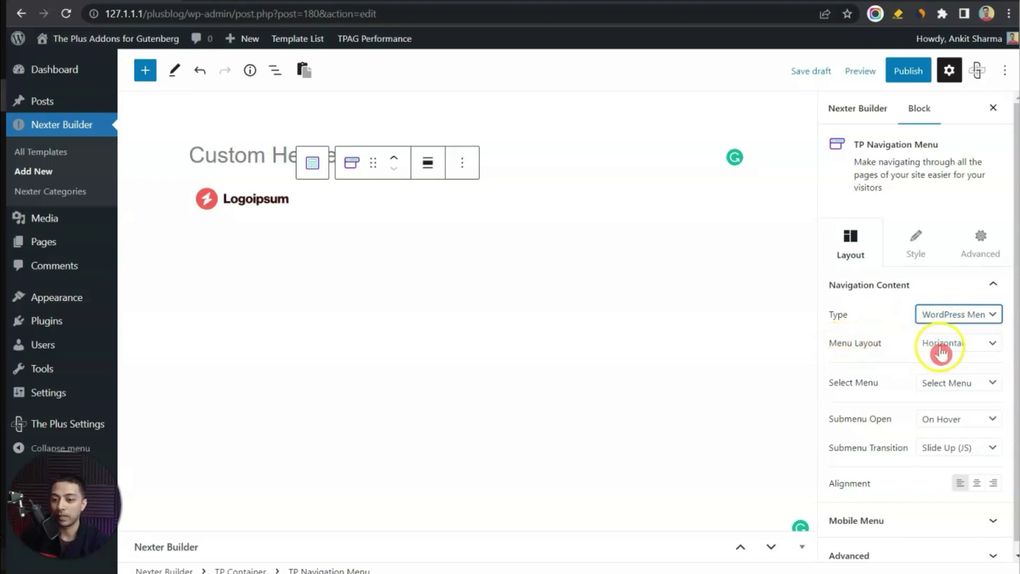
left_click(940, 382)
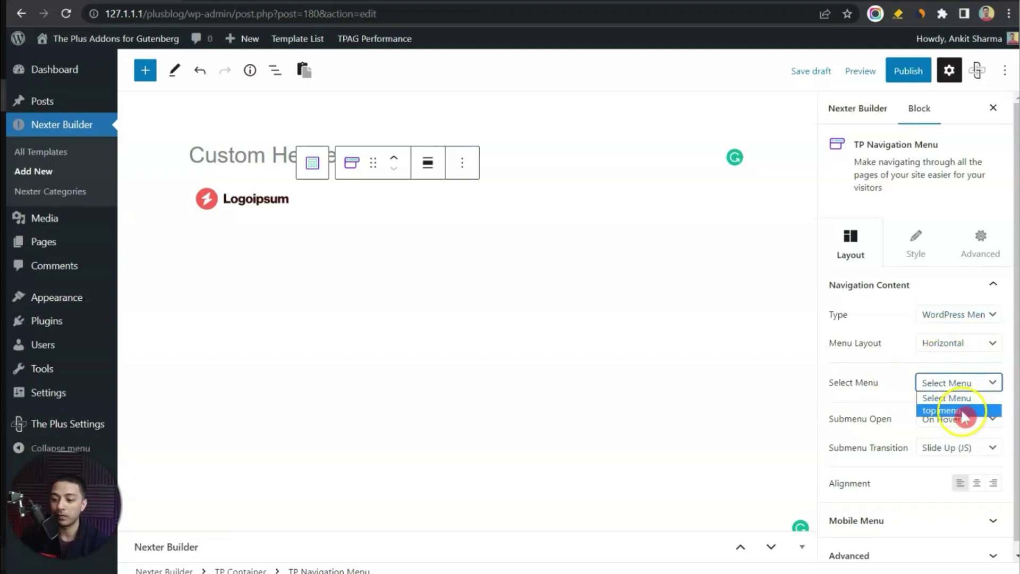
left_click(962, 412)
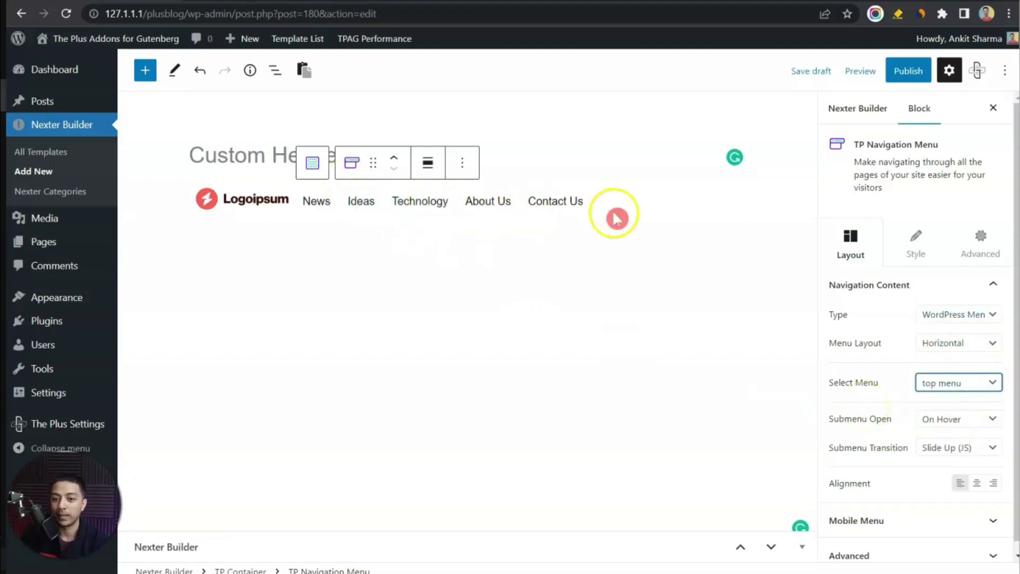
scroll(877, 425, "down", 1)
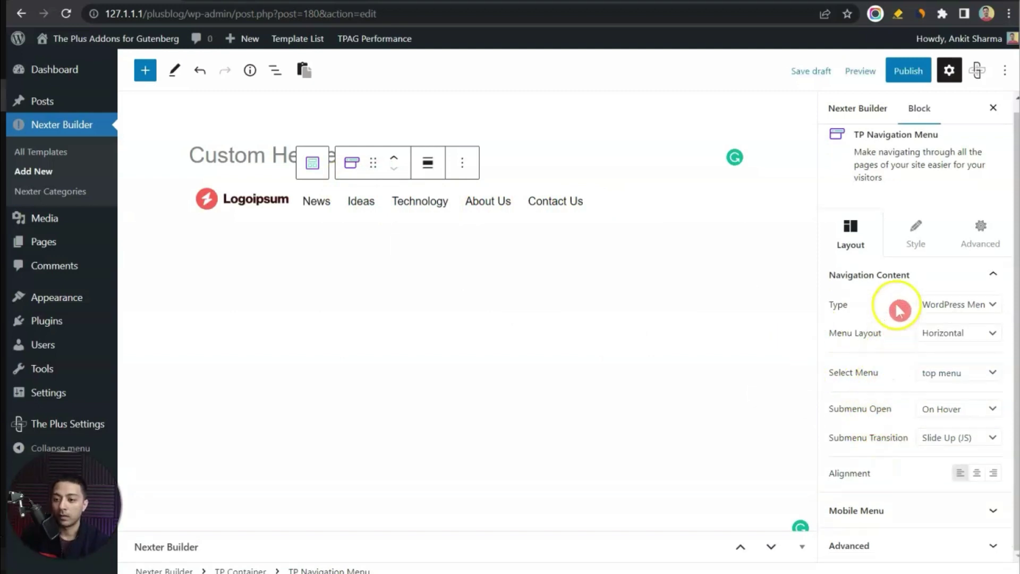
Set the Main Menu typography font family to Poppins.
left_click(912, 240)
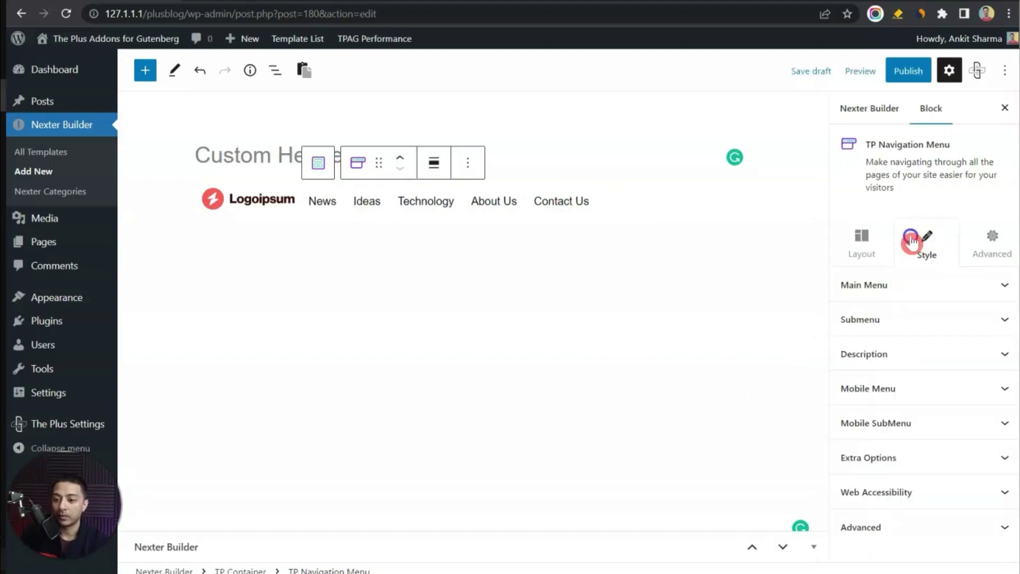
left_click(1002, 285)
scroll(939, 243, "up", 3)
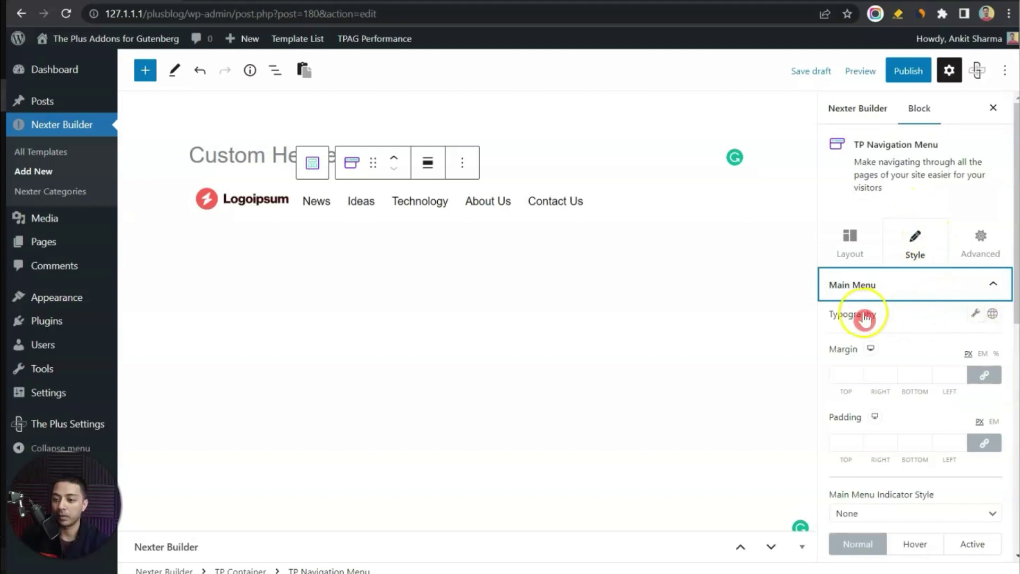
left_click(975, 315)
type("posp")
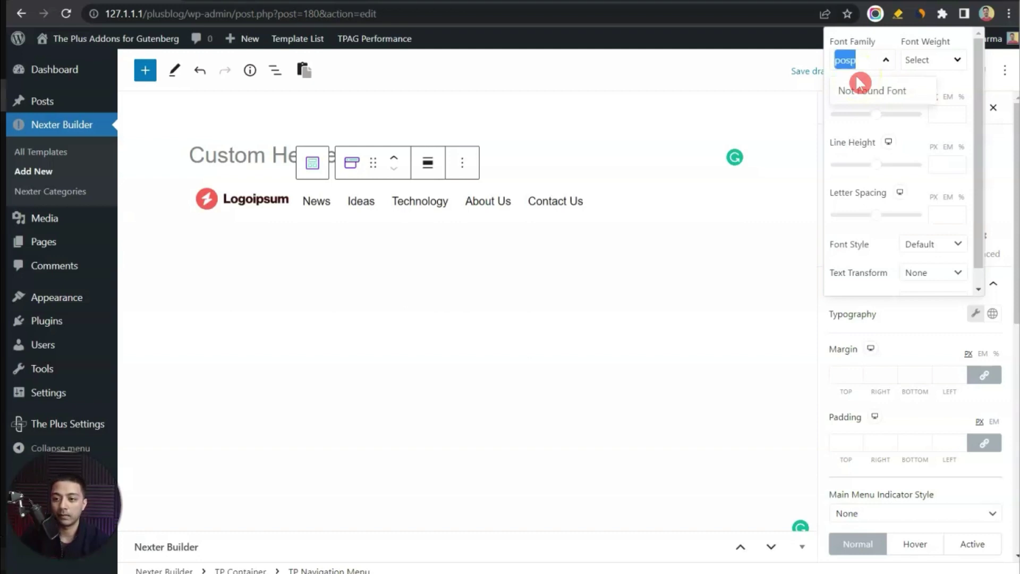
type("op")
left_click(861, 114)
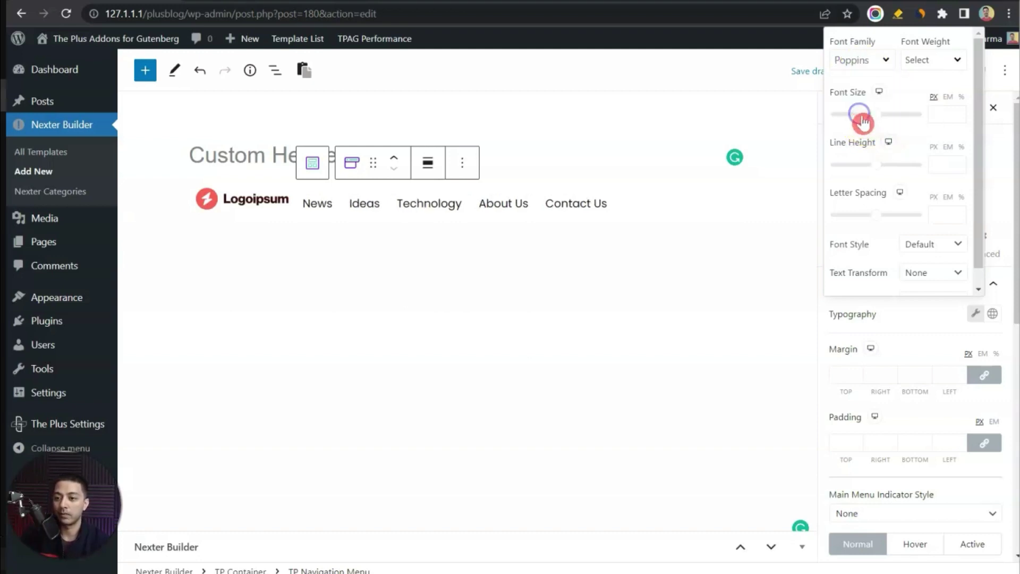
Give the menu text a 14 px font size and font weight 600.
left_click(951, 61)
scroll(950, 192, "down", 1)
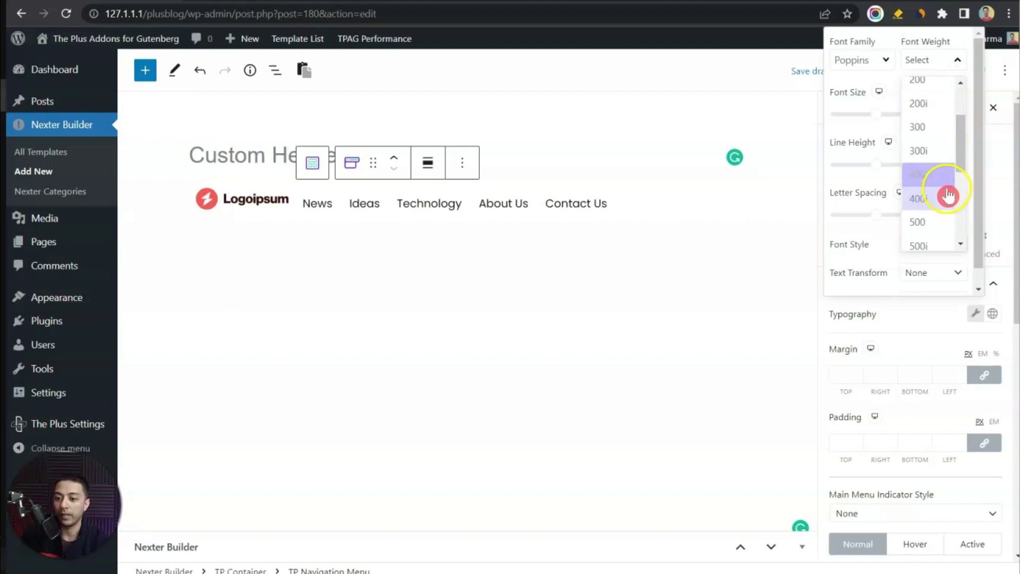
left_click(944, 222)
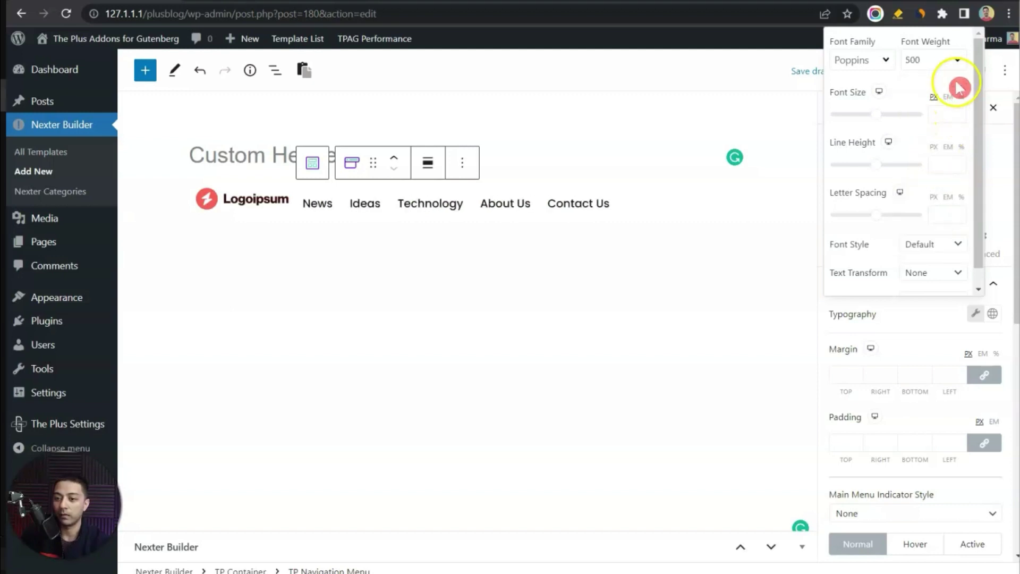
left_click(950, 115)
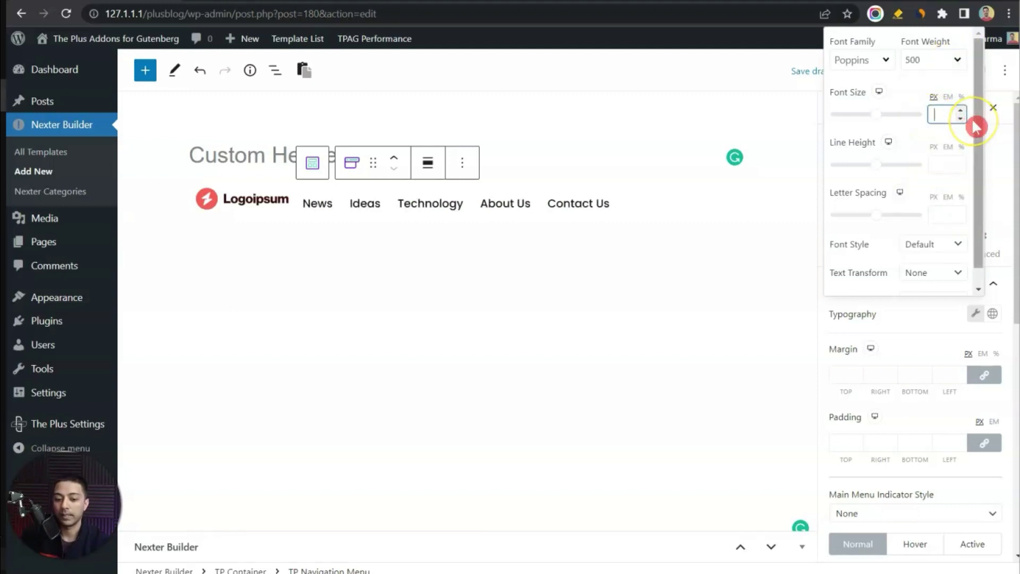
type("14")
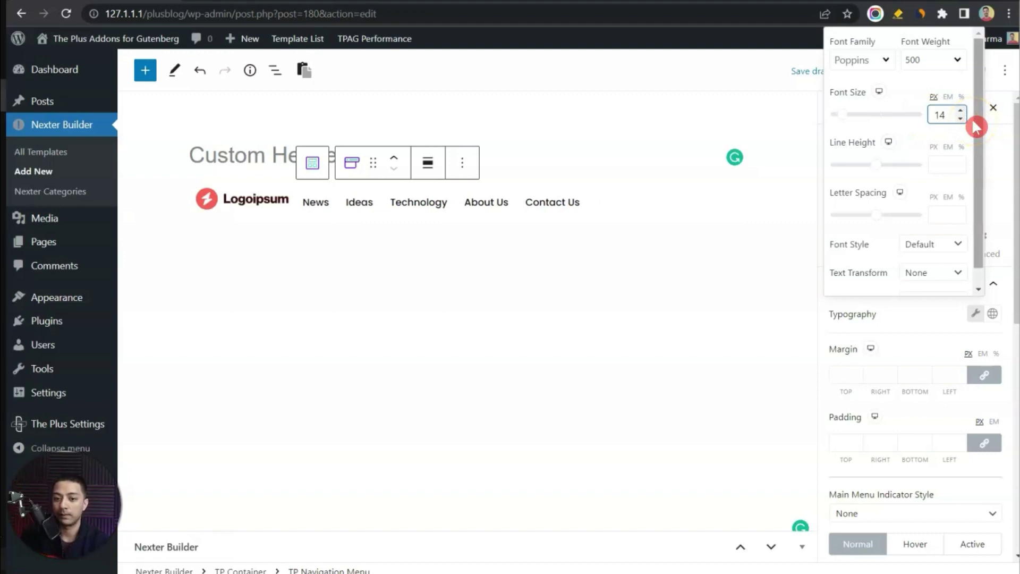
left_click(956, 60)
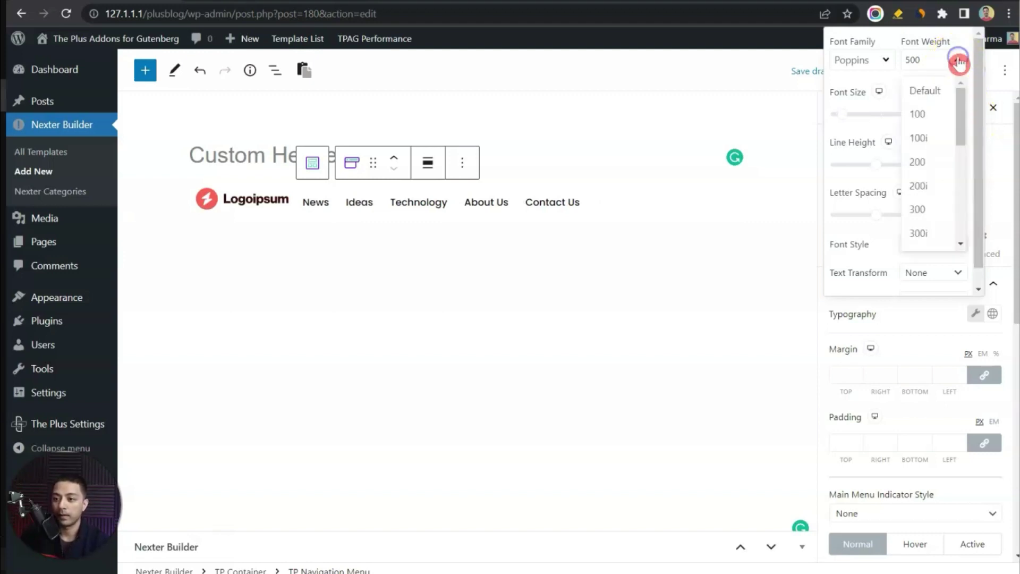
scroll(944, 192, "down", 3)
left_click(934, 195)
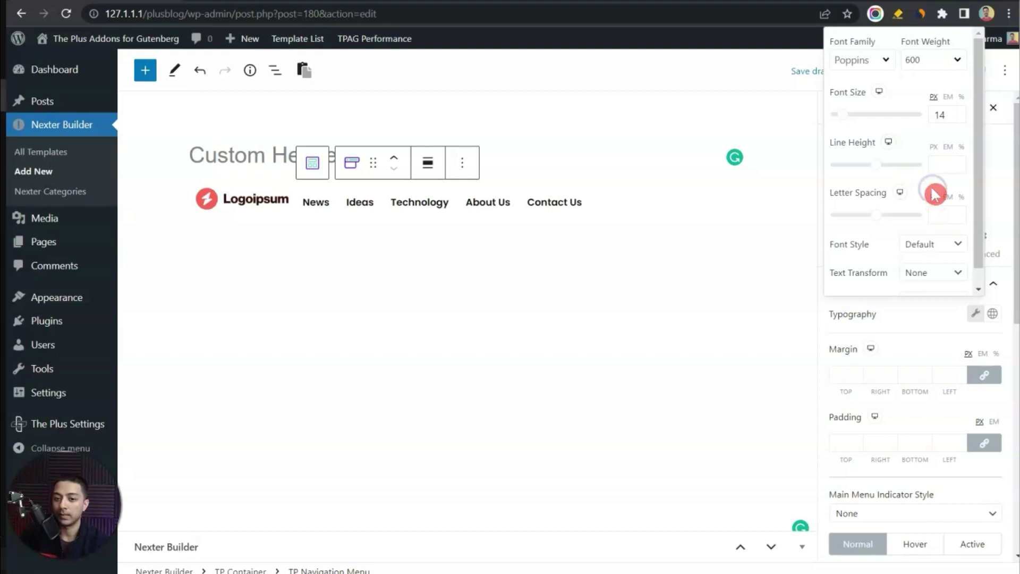
left_click(908, 316)
scroll(940, 414, "down", 2)
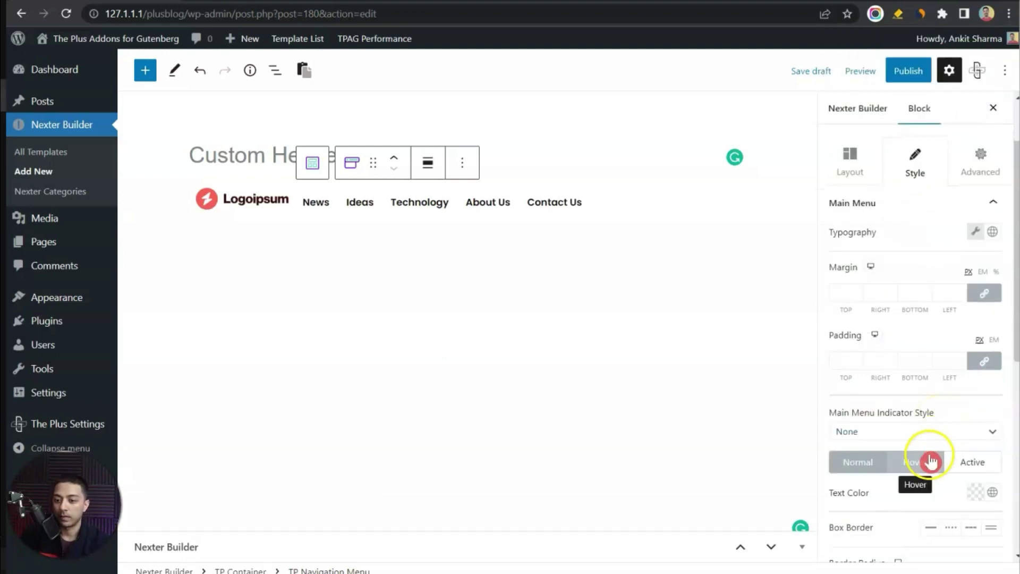
Set the Main Menu hover text colour to the red Plus Global Color.
scroll(929, 461, "down", 2)
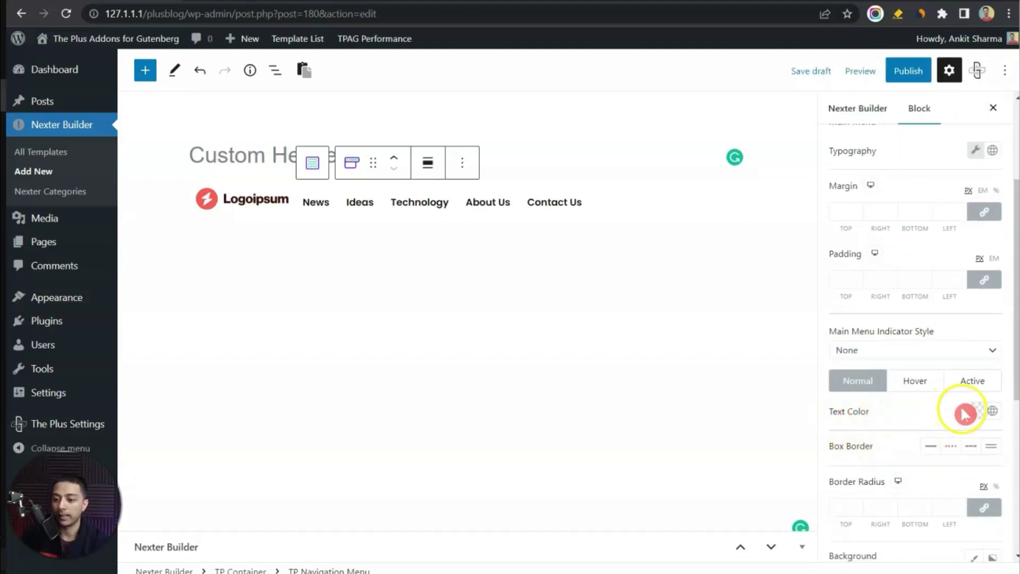
left_click(989, 412)
left_click(936, 286)
left_click(929, 381)
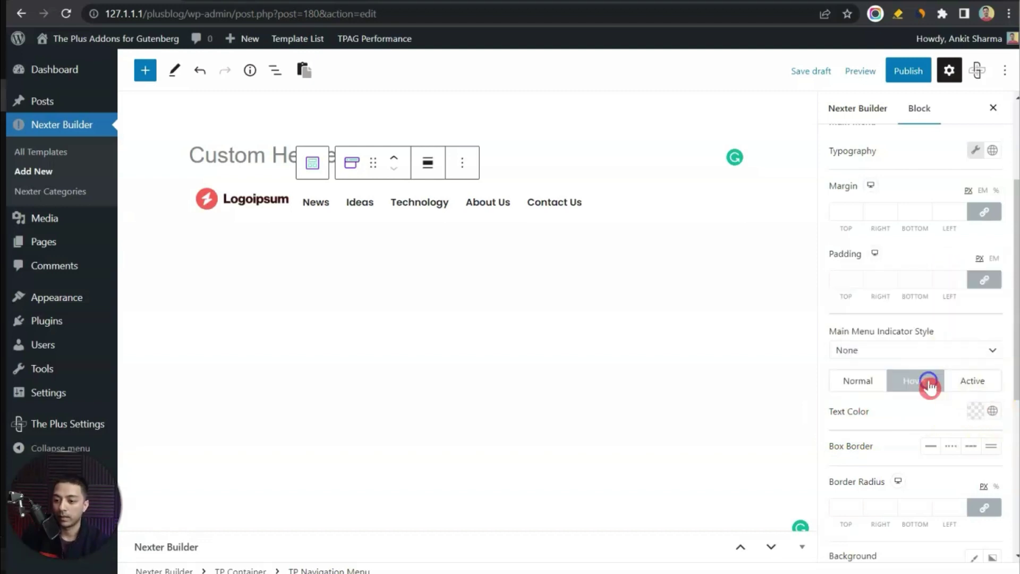
left_click(992, 412)
left_click(911, 353)
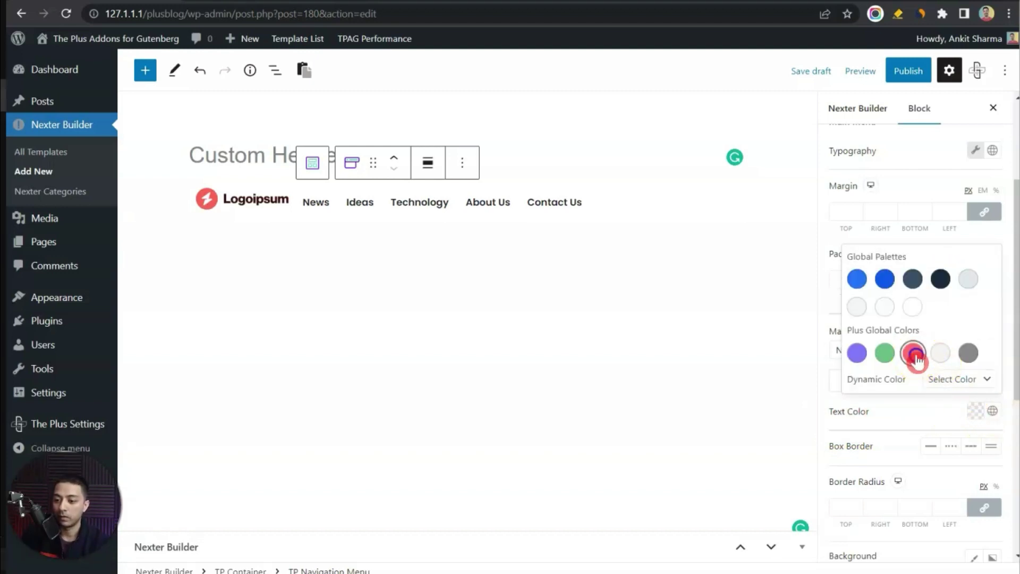
left_click(918, 412)
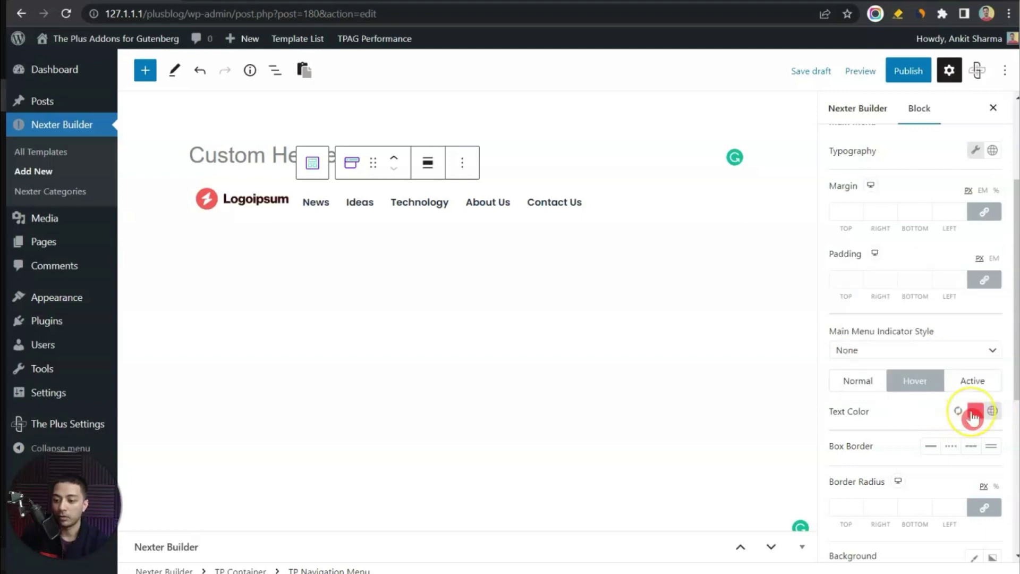
left_click(976, 416)
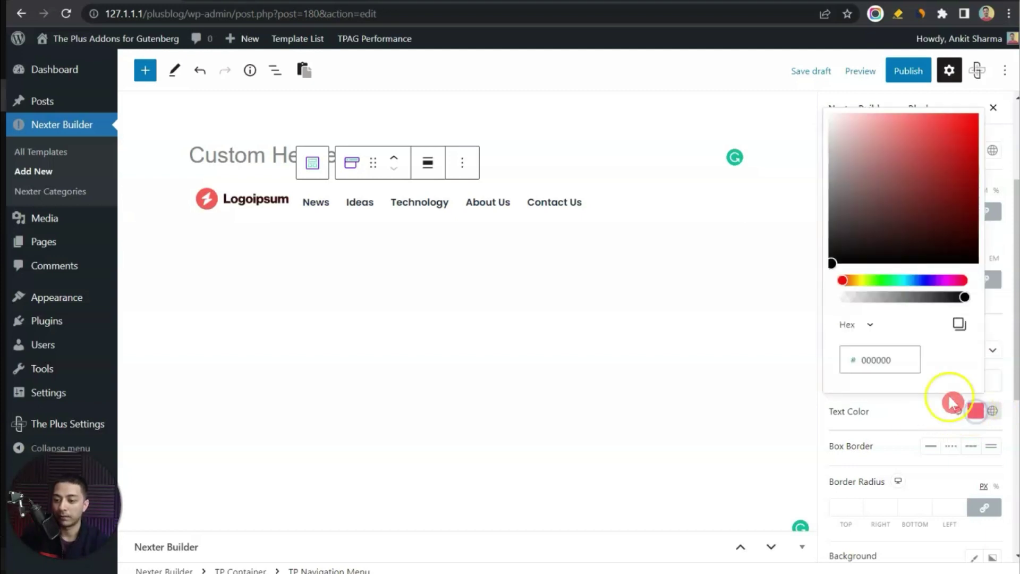
left_click(906, 417)
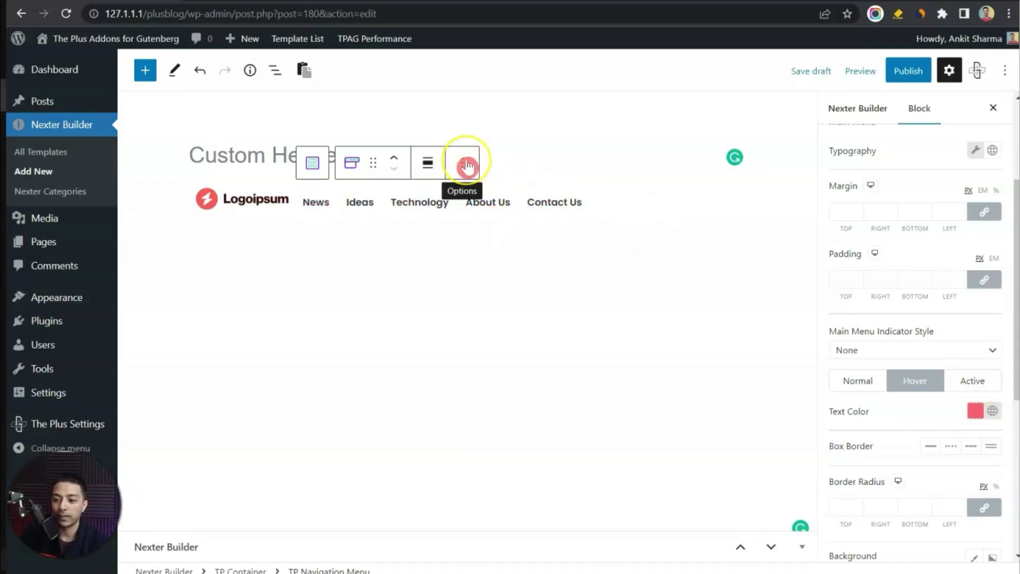
Insert a TP Button after the navigation menu and give it Style 16 with rounded corners.
left_click(466, 165)
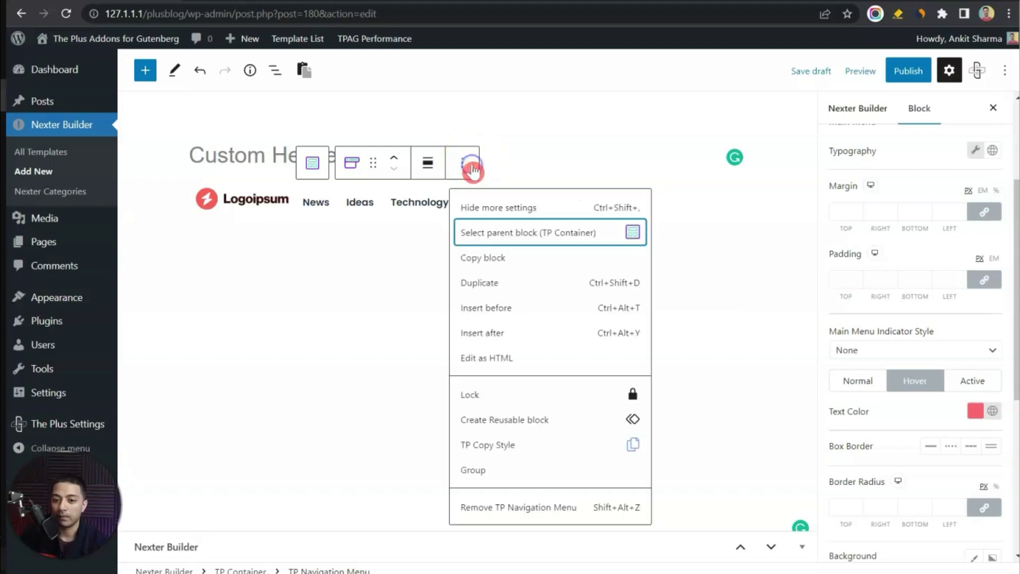
left_click(466, 333)
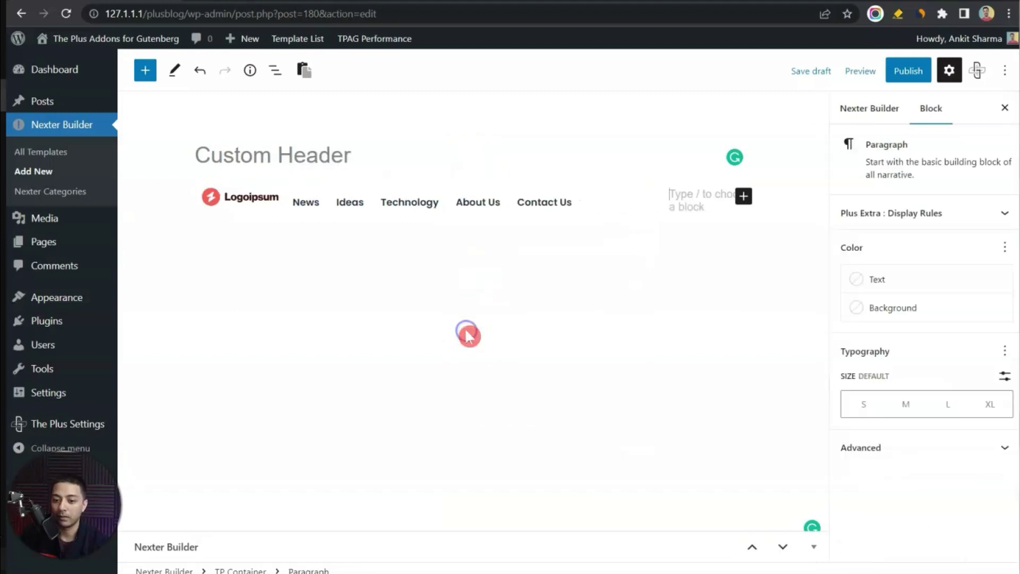
type("/tp")
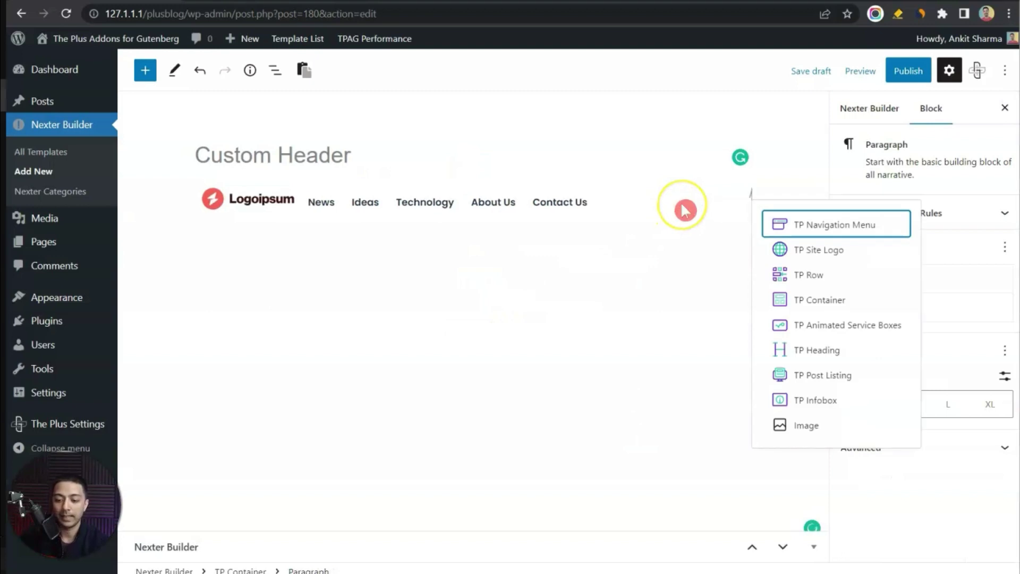
type(" butt")
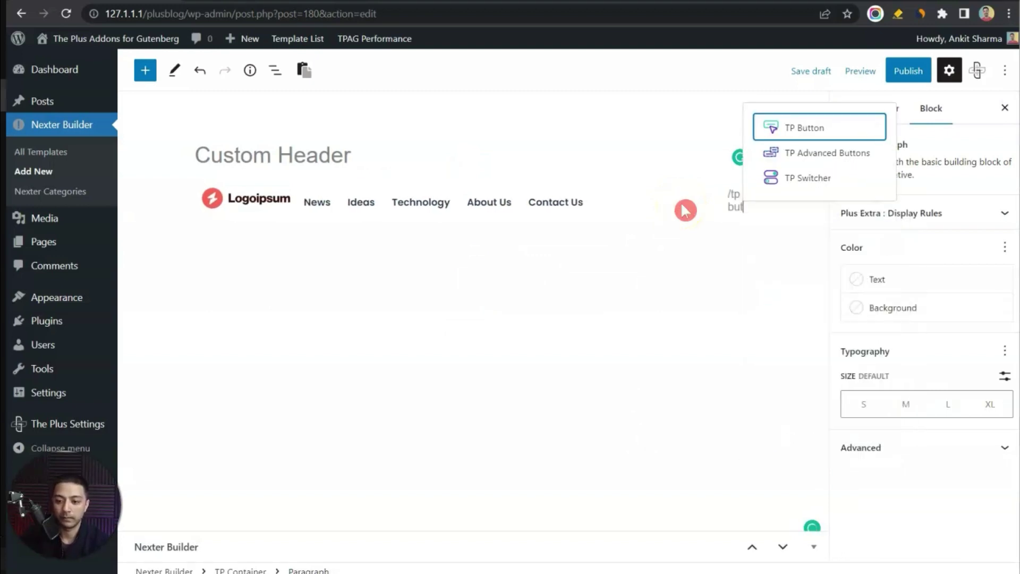
left_click(800, 129)
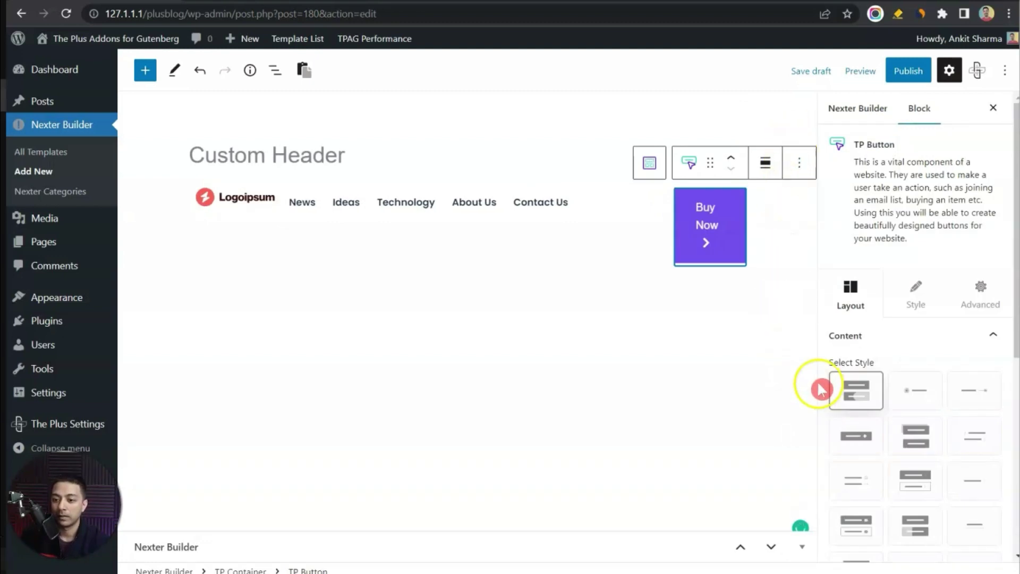
scroll(953, 445, "down", 3)
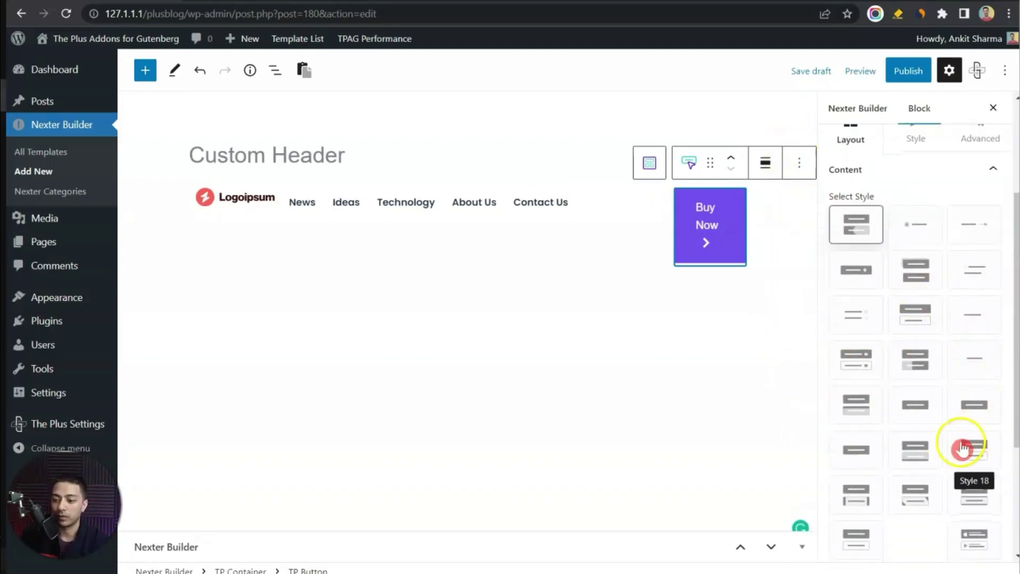
left_click(855, 449)
left_click(862, 272)
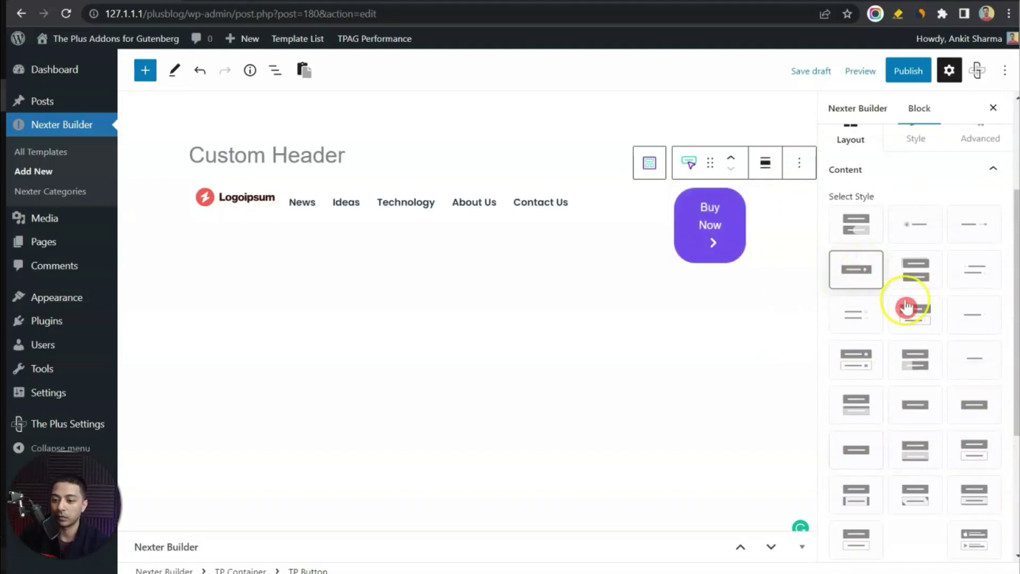
scroll(947, 357, "down", 4)
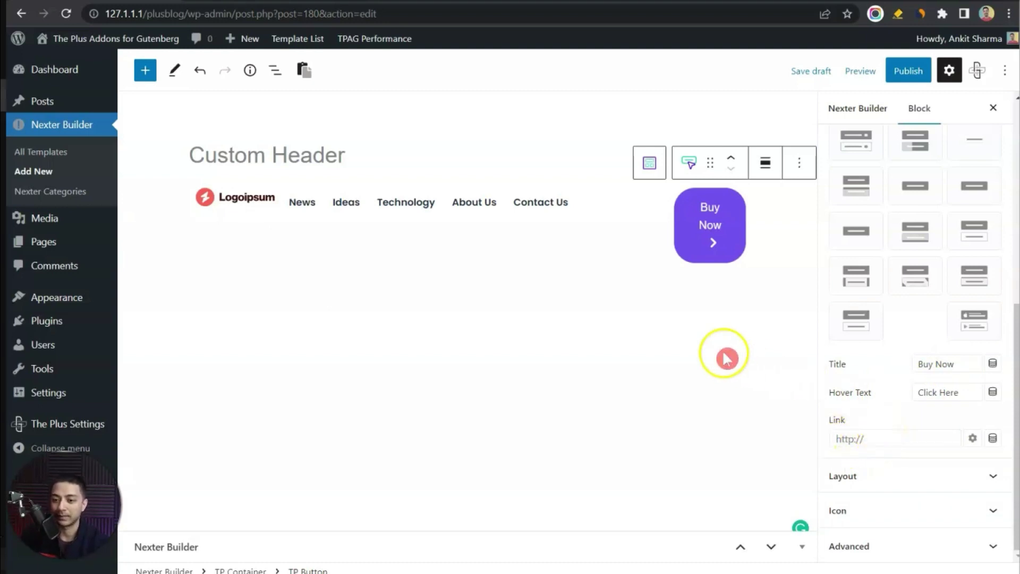
Set the header TP Container's flex Row Alignment to center and Column Alignment to Space Between.
left_click(585, 214)
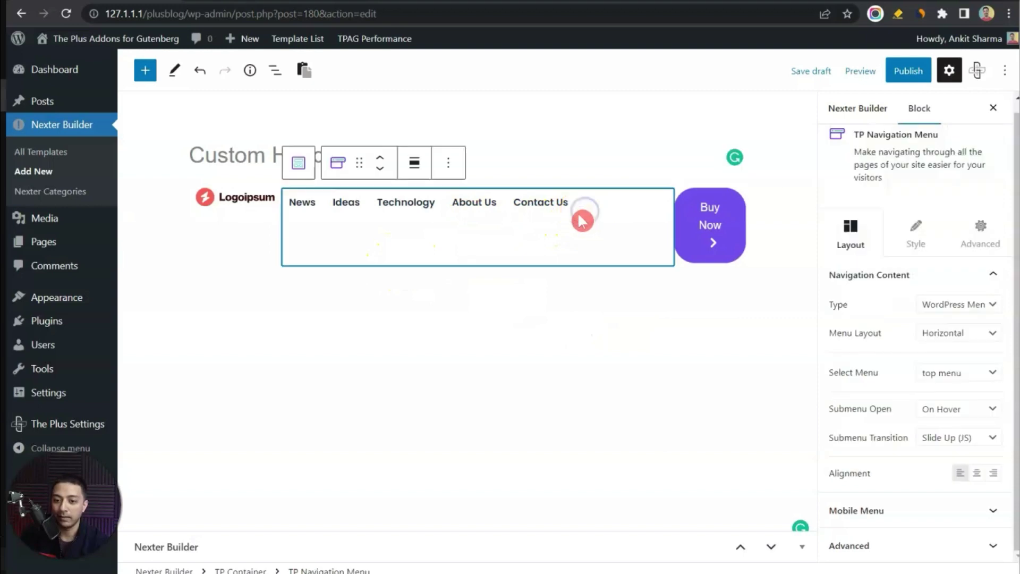
left_click(275, 69)
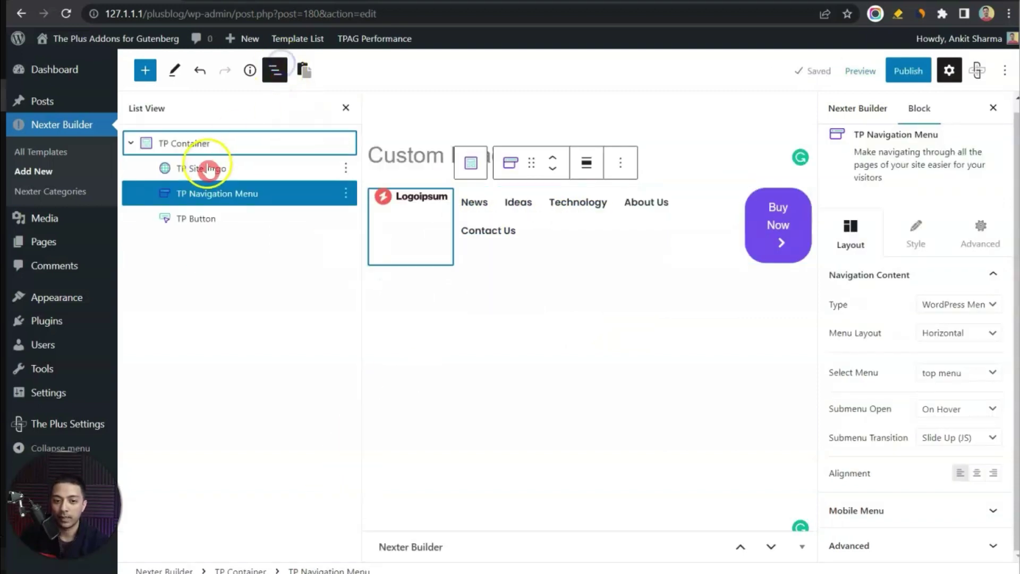
left_click(184, 147)
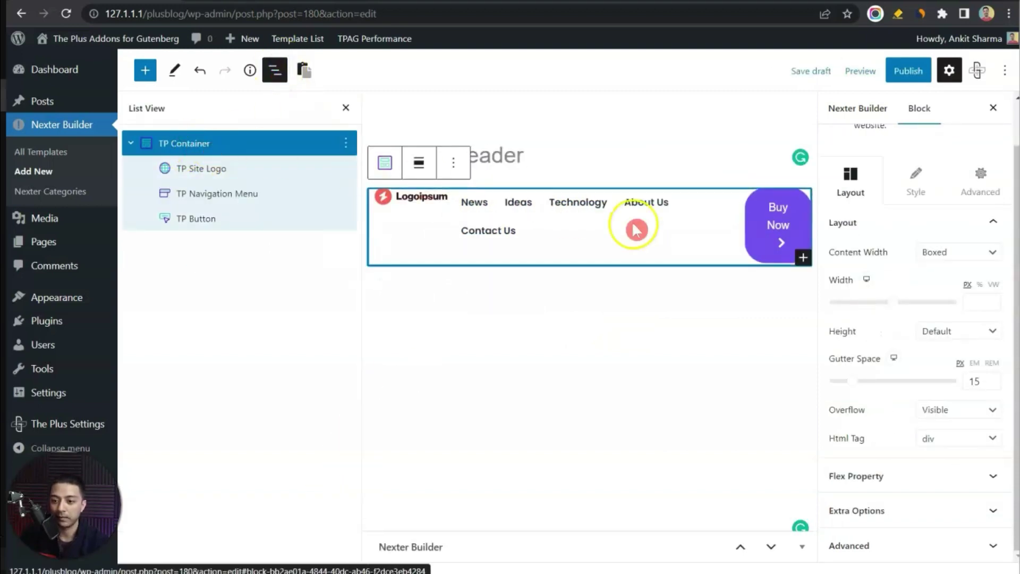
left_click(346, 109)
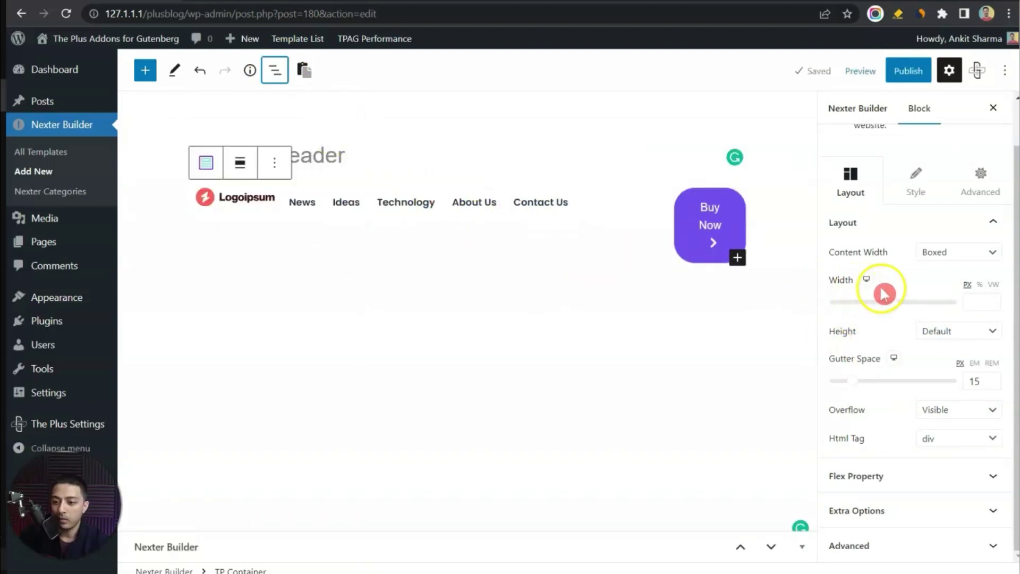
left_click(858, 196)
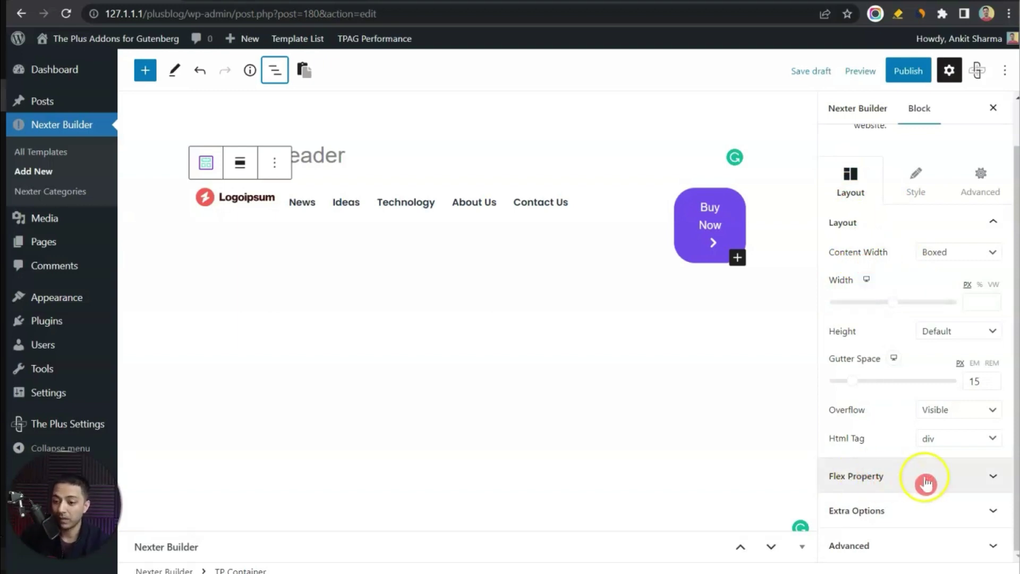
left_click(907, 482)
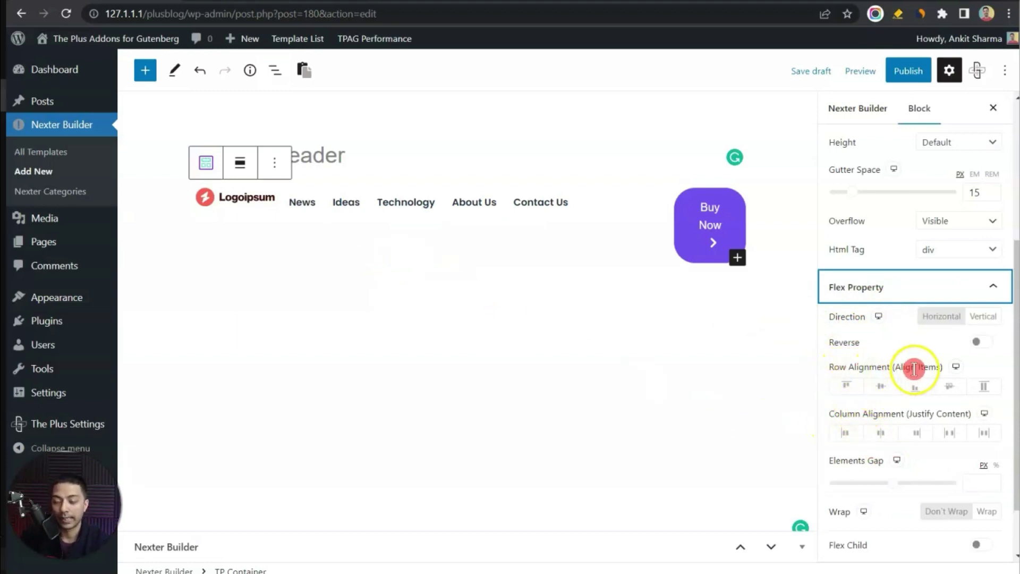
left_click(880, 389)
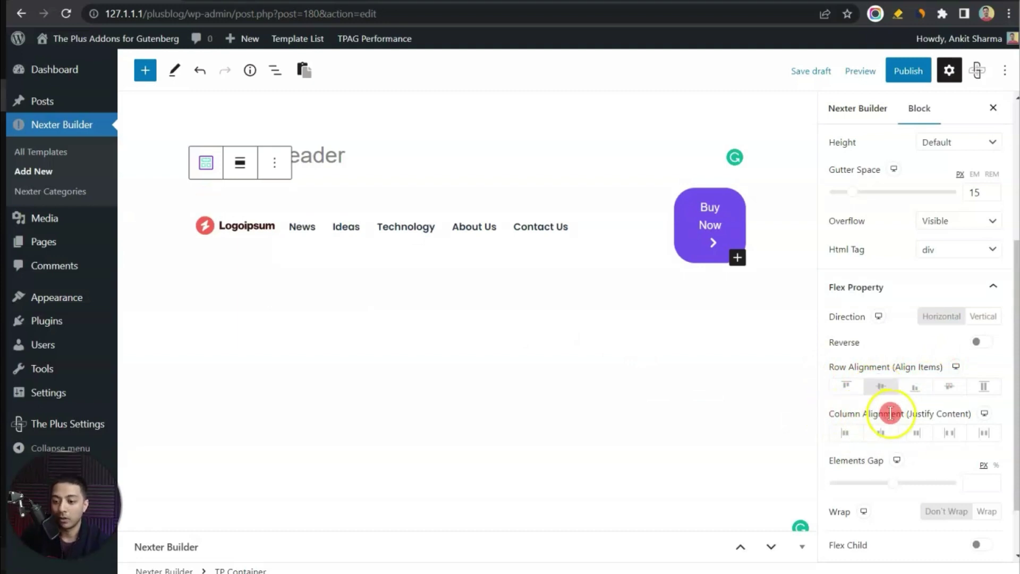
left_click(948, 437)
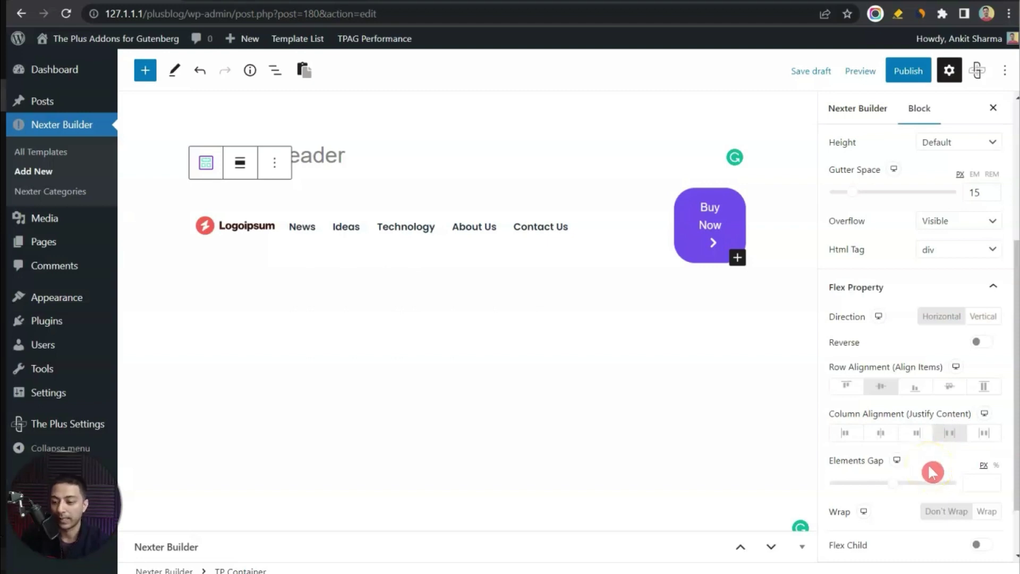
scroll(958, 463, "up", 5)
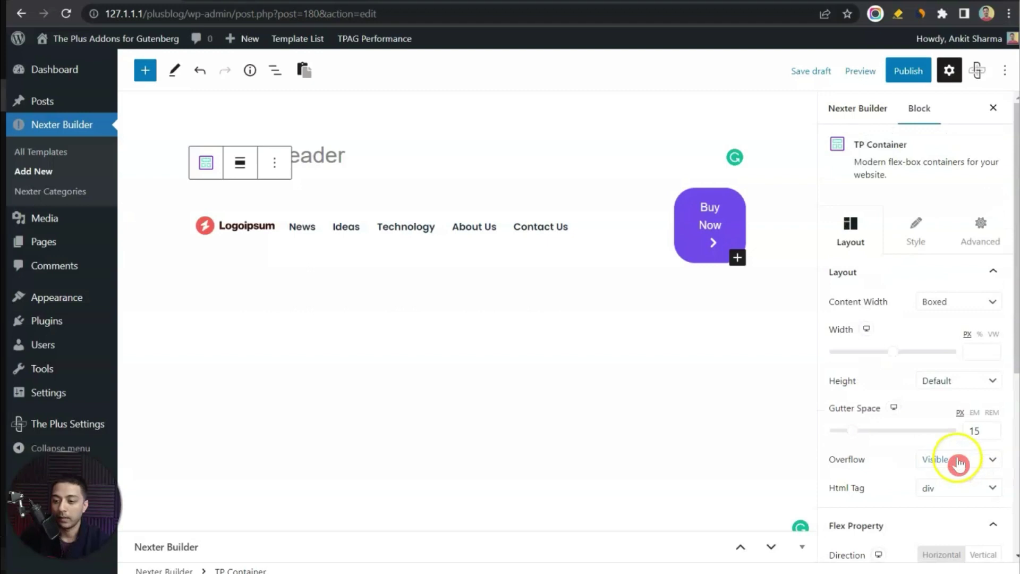
Give the header container 10 px top and bottom margins, publish it, and view the live site.
left_click(977, 231)
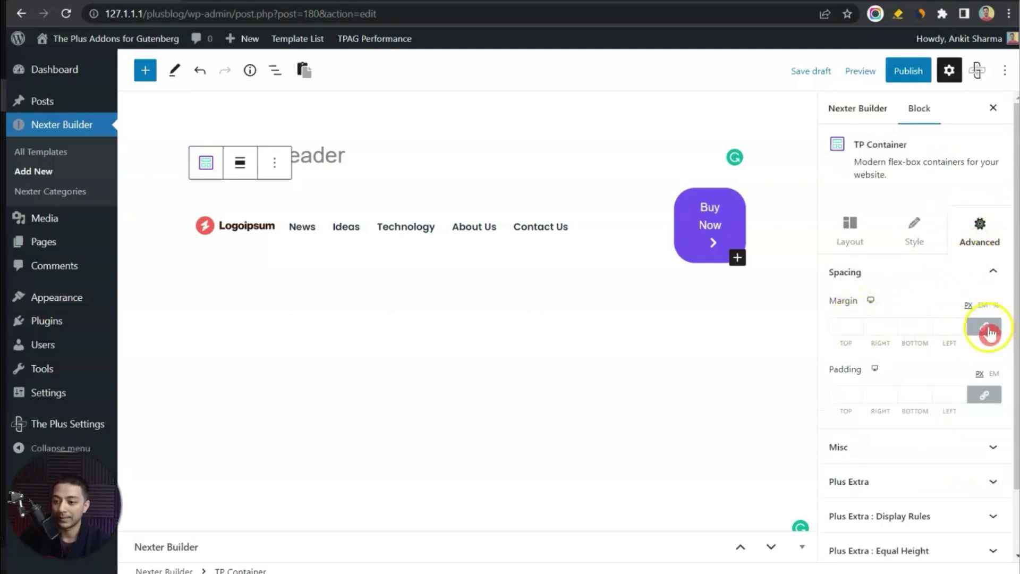
left_click(847, 325)
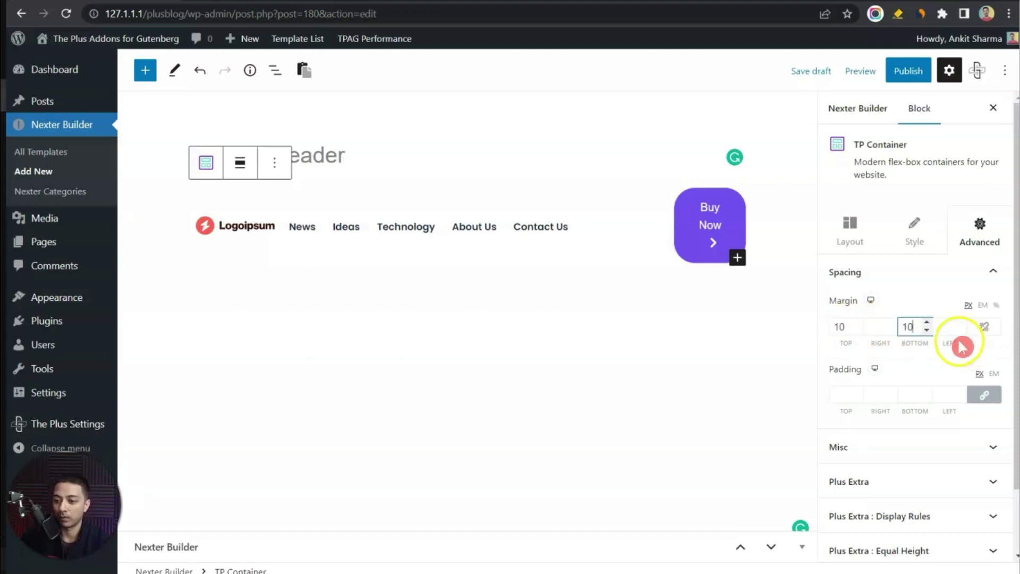
left_click(900, 74)
left_click(900, 74)
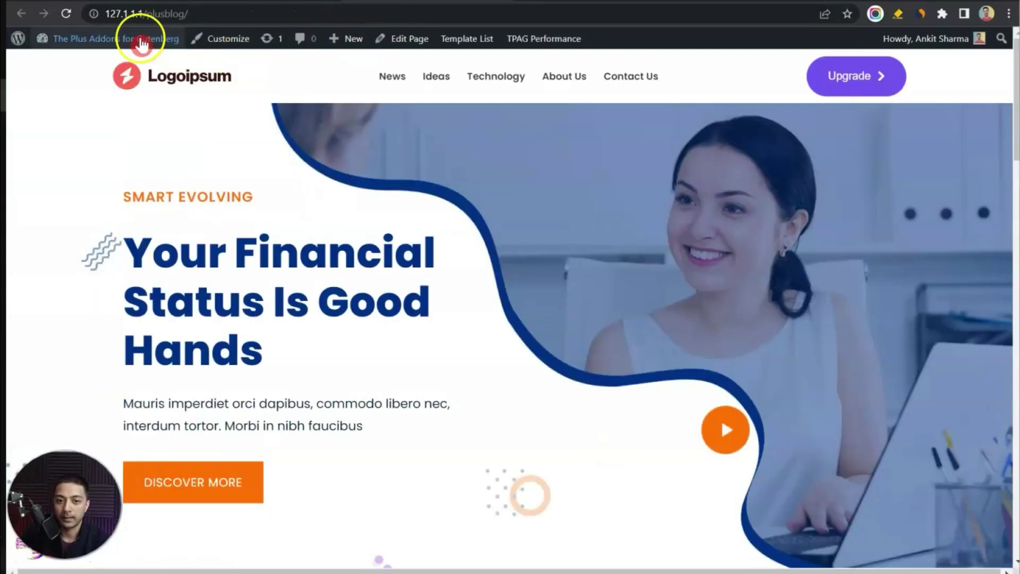
left_click(67, 14)
left_click(270, 103)
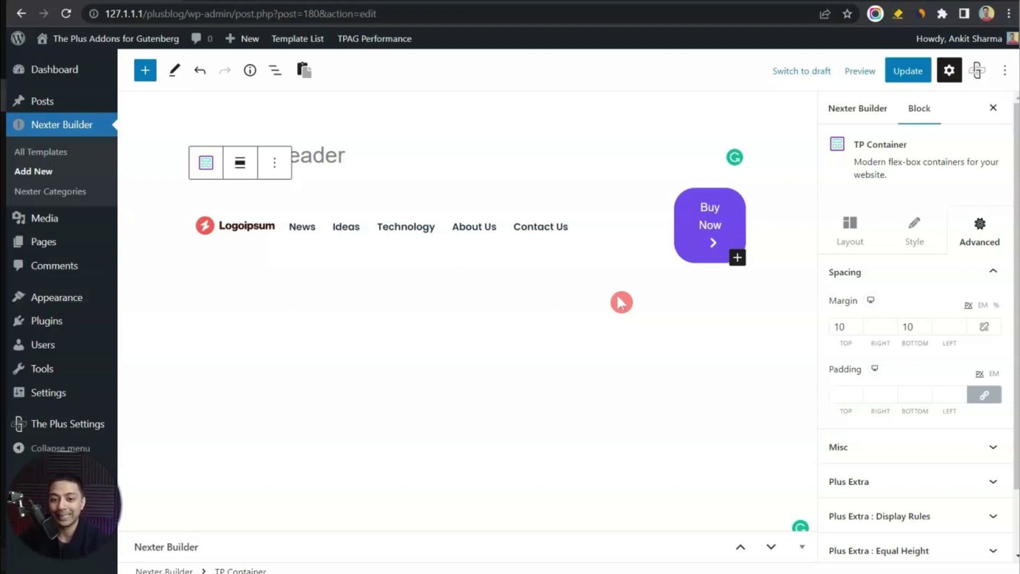
Preview the Buy Now hover effect, then duplicate the header TP Container from List View.
left_click(698, 290)
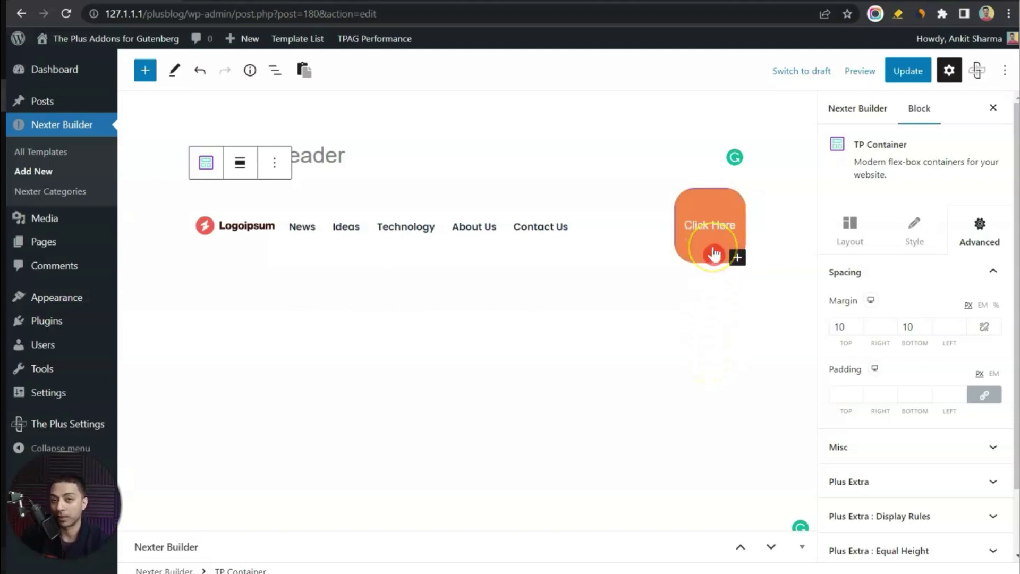
left_click(571, 271)
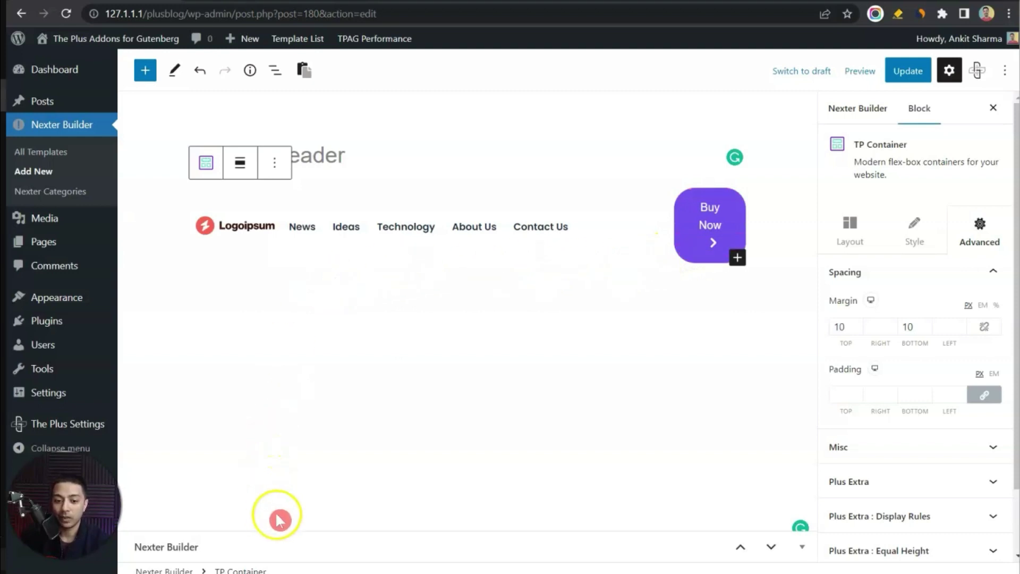
left_click(274, 70)
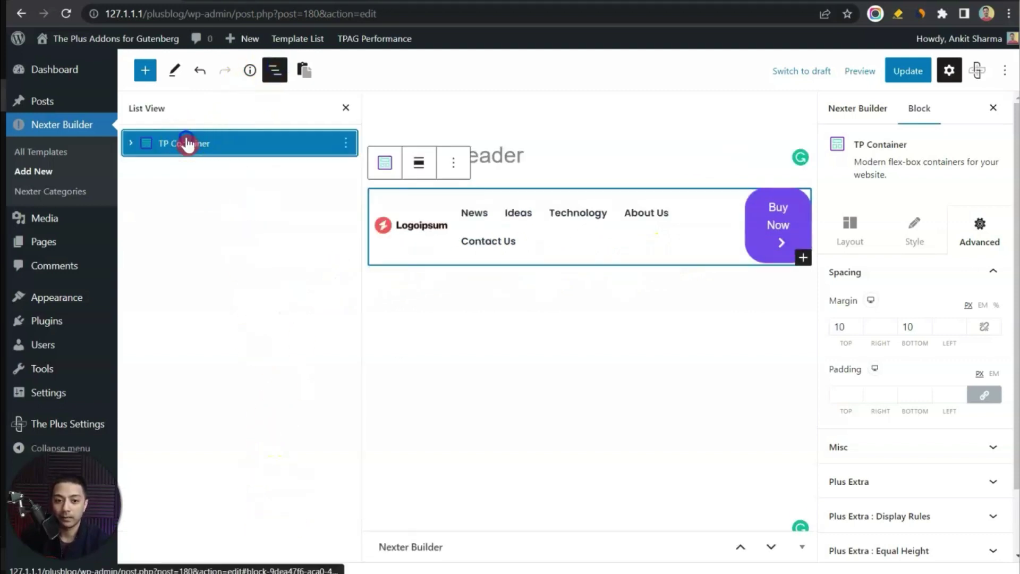
left_click(347, 143)
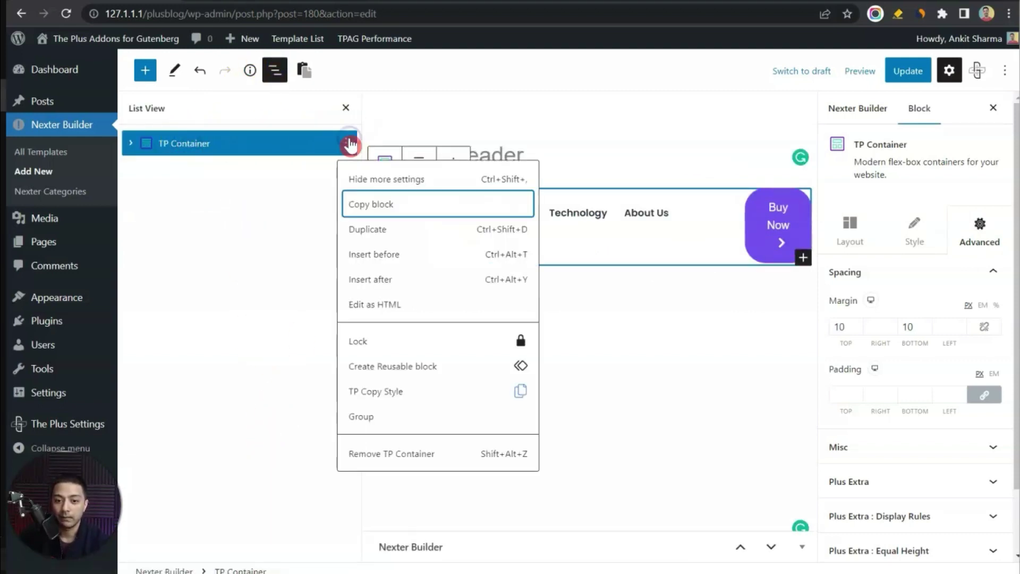
left_click(369, 233)
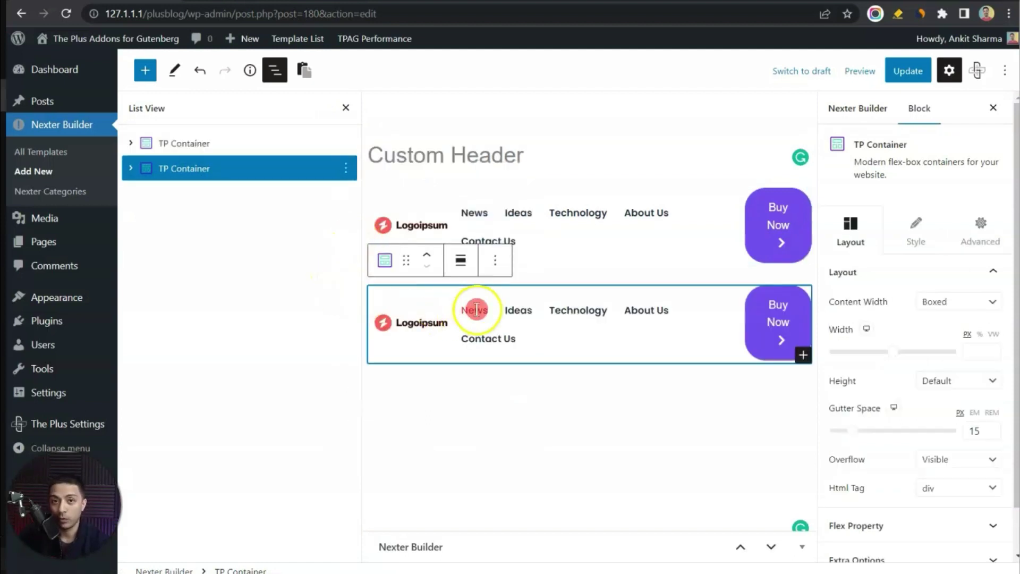
Retitle the duplicated header's TP Button from 'Buy Now' to 'Upgrade'.
left_click(766, 364)
scroll(933, 412, "down", 5)
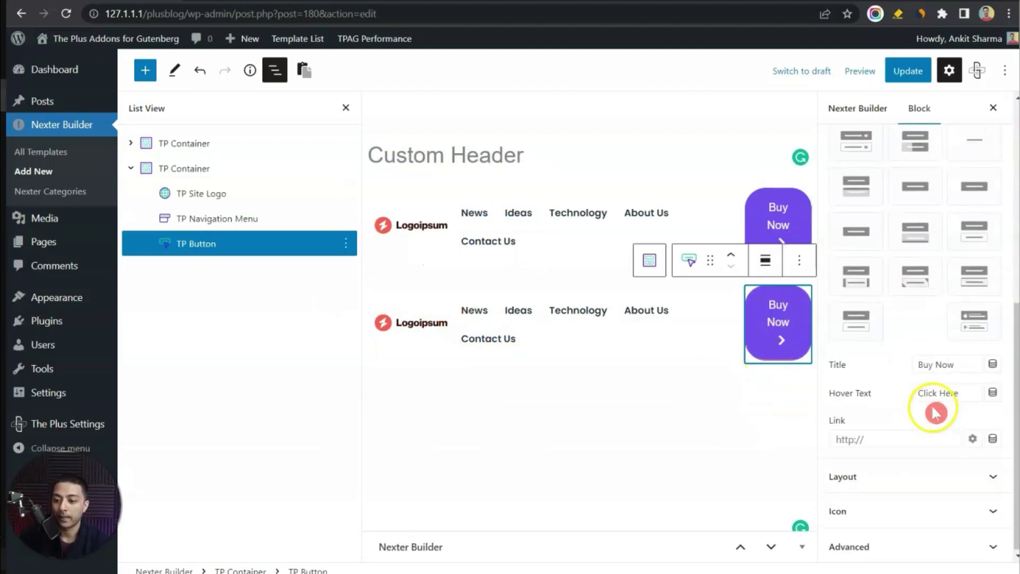
triple_click(926, 365)
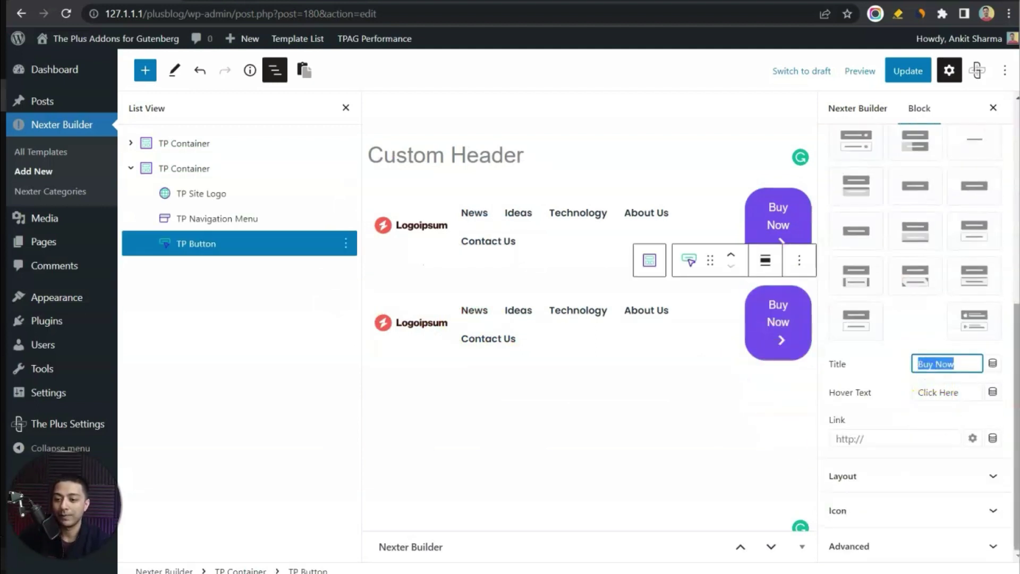
type("Upgrade")
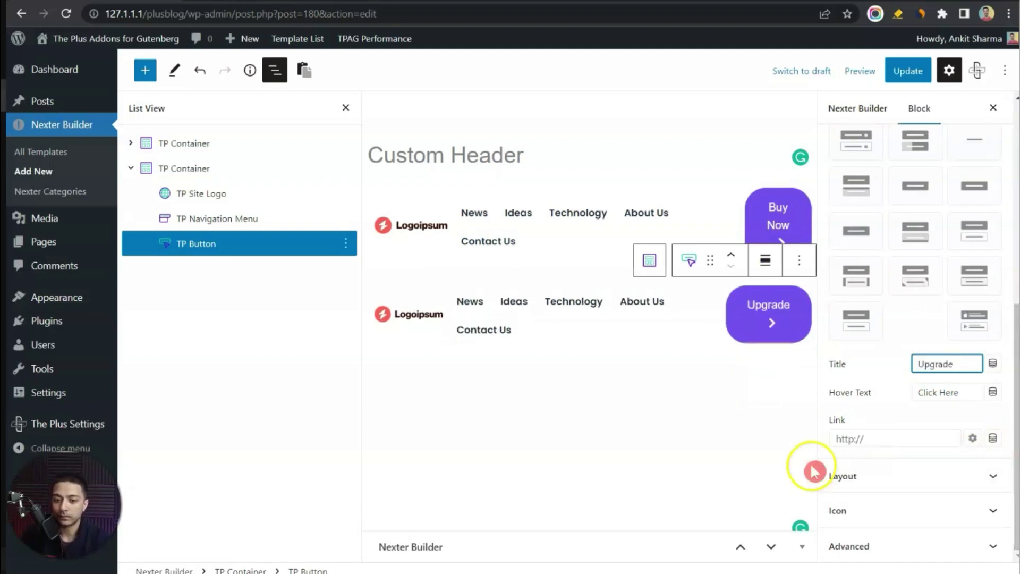
left_click(142, 168)
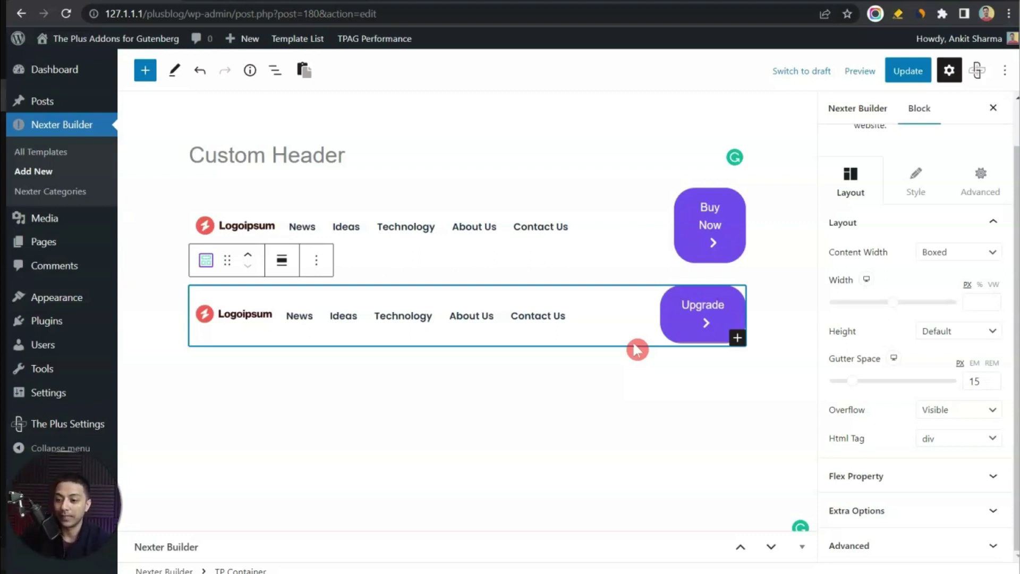
Turn on Display Rules for the Upgrade header container, keeping All Rules are True.
left_click(973, 192)
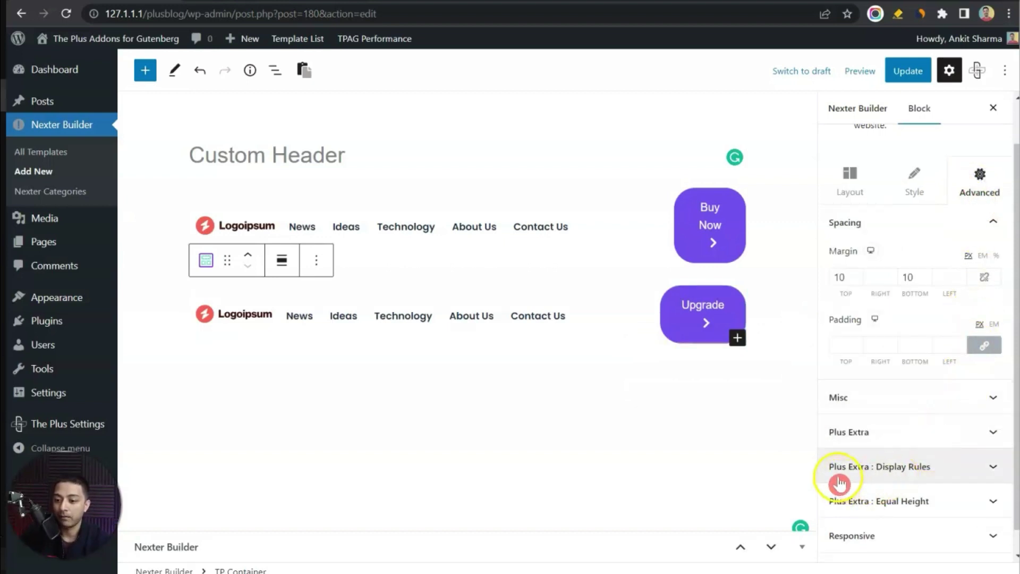
left_click(938, 474)
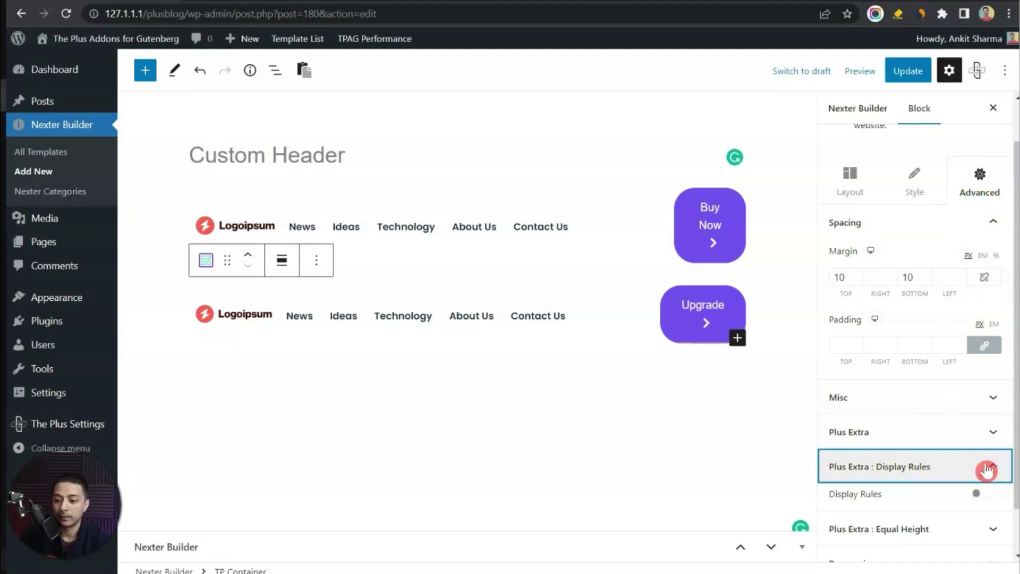
scroll(983, 470, "down", 1)
left_click(979, 440)
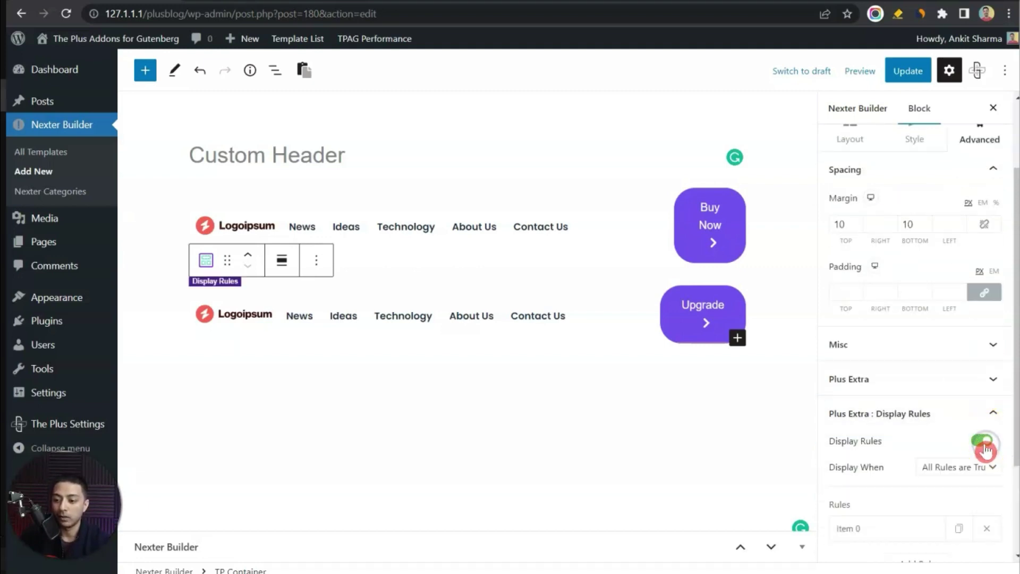
scroll(964, 440, "down", 3)
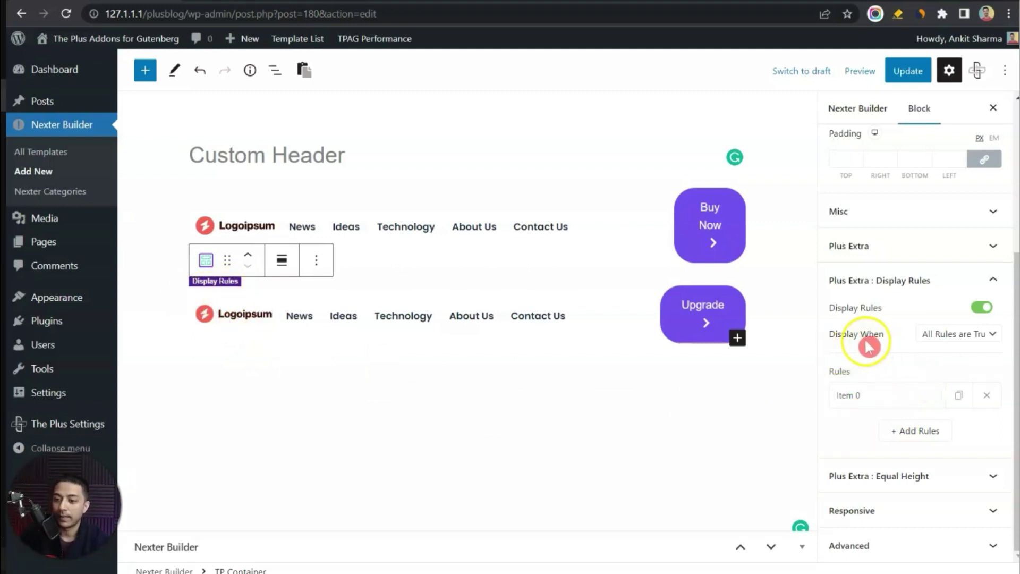
left_click(944, 338)
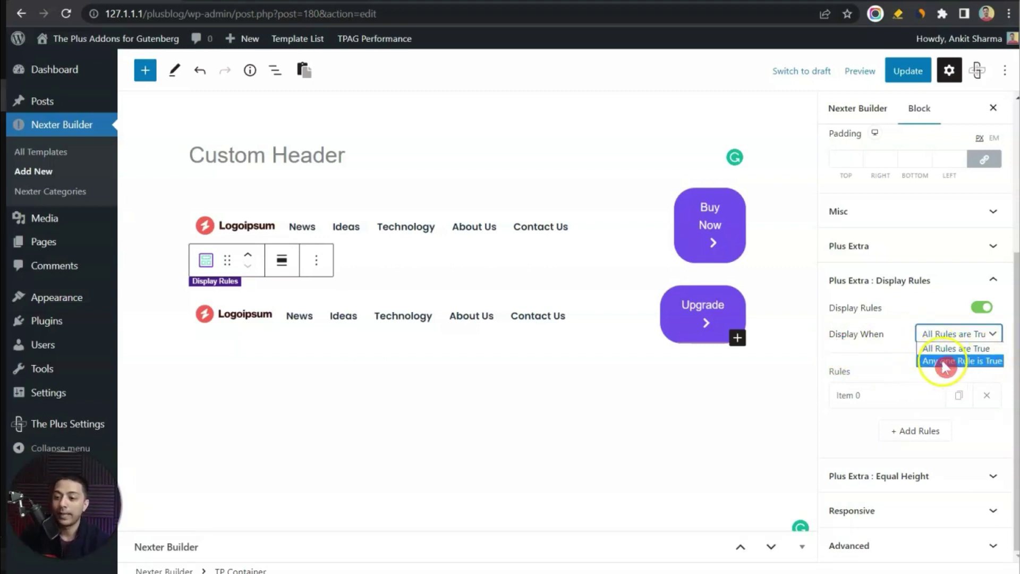
left_click(992, 350)
Set the container's rule to Login Status Is Logged in.
left_click(860, 397)
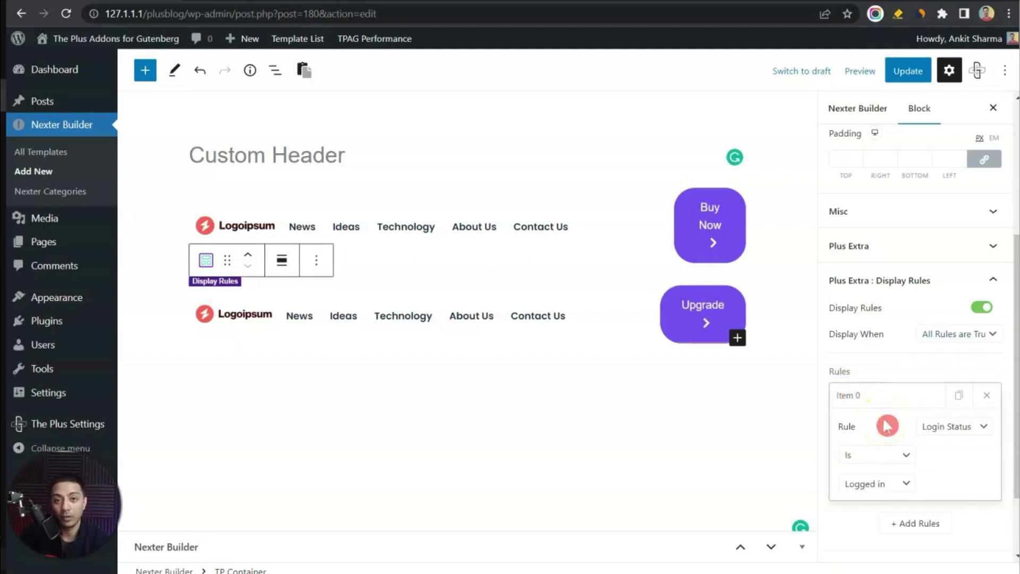
left_click(972, 428)
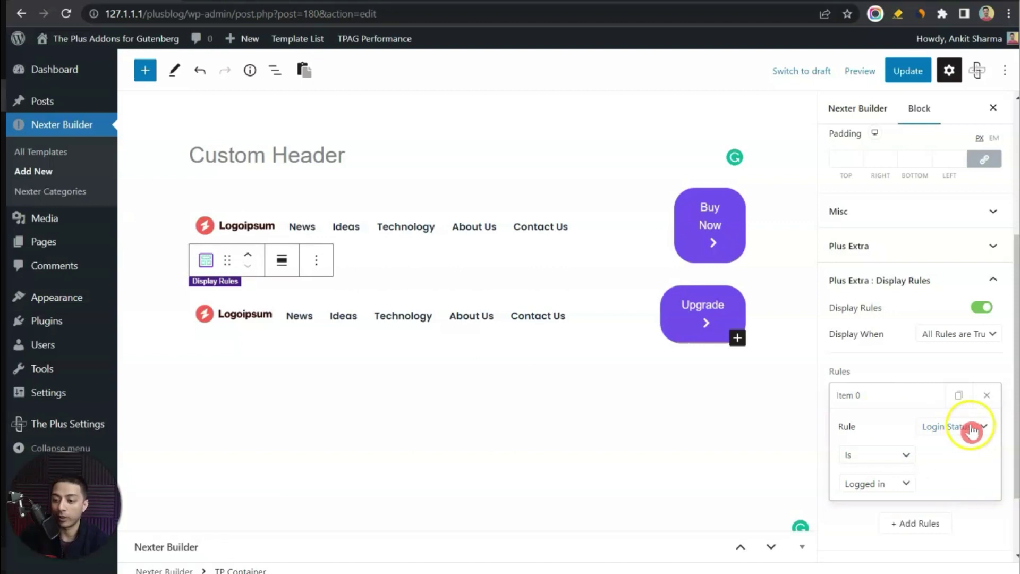
left_click(882, 457)
left_click(882, 466)
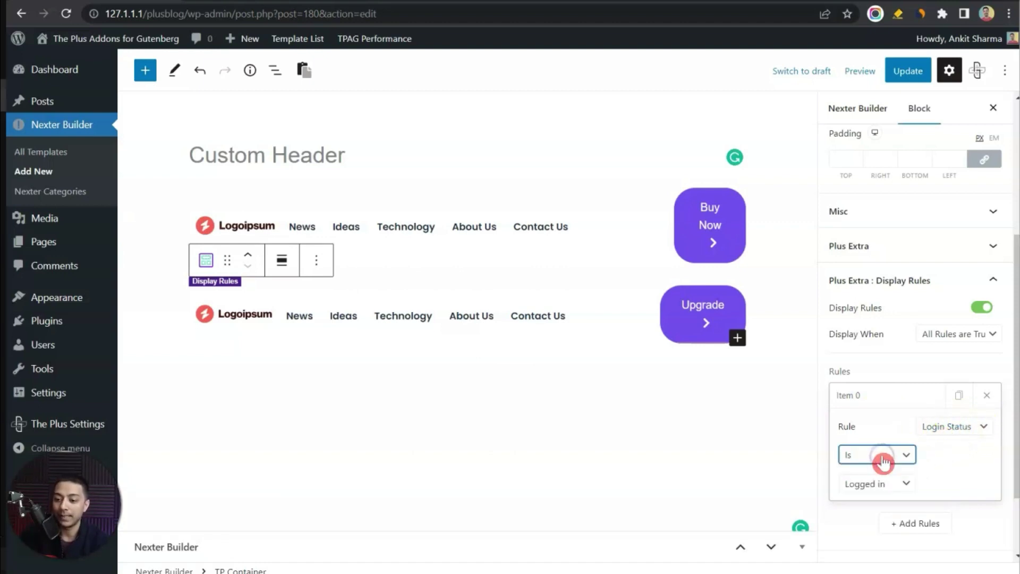
left_click(904, 486)
left_click(903, 486)
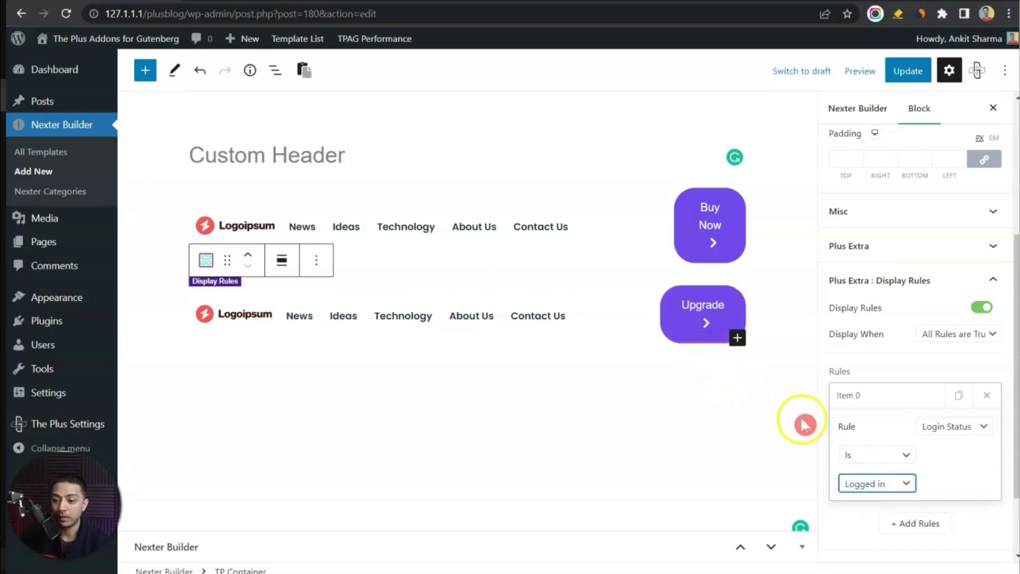
left_click(988, 280)
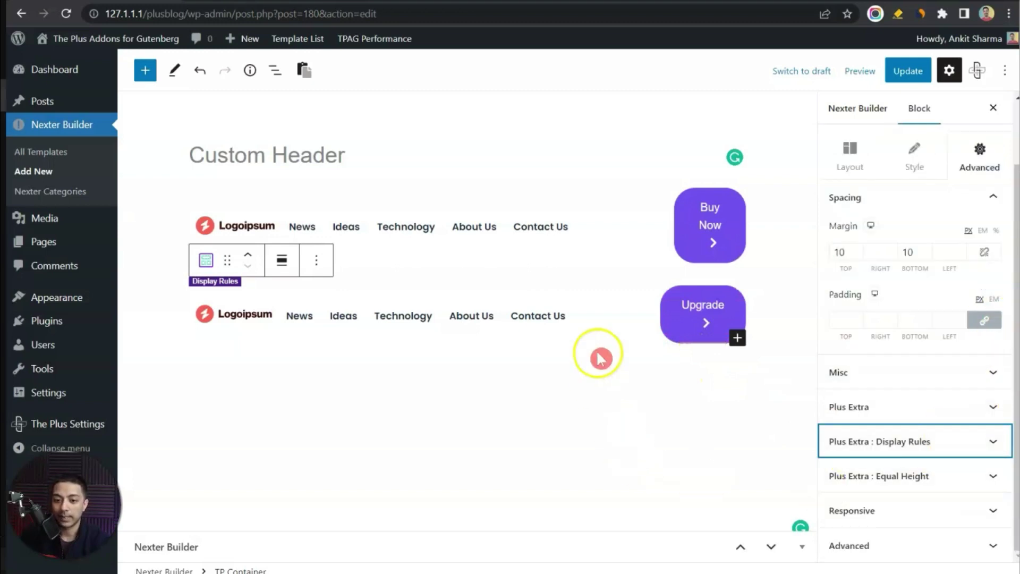
Turn on Display Rules for the top Buy Now header container.
left_click(588, 254)
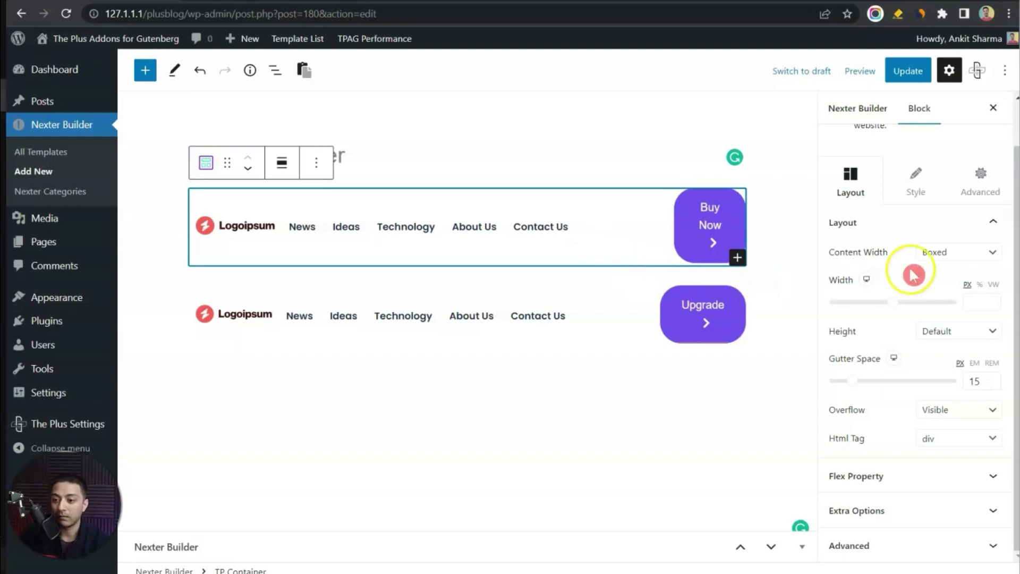
left_click(978, 192)
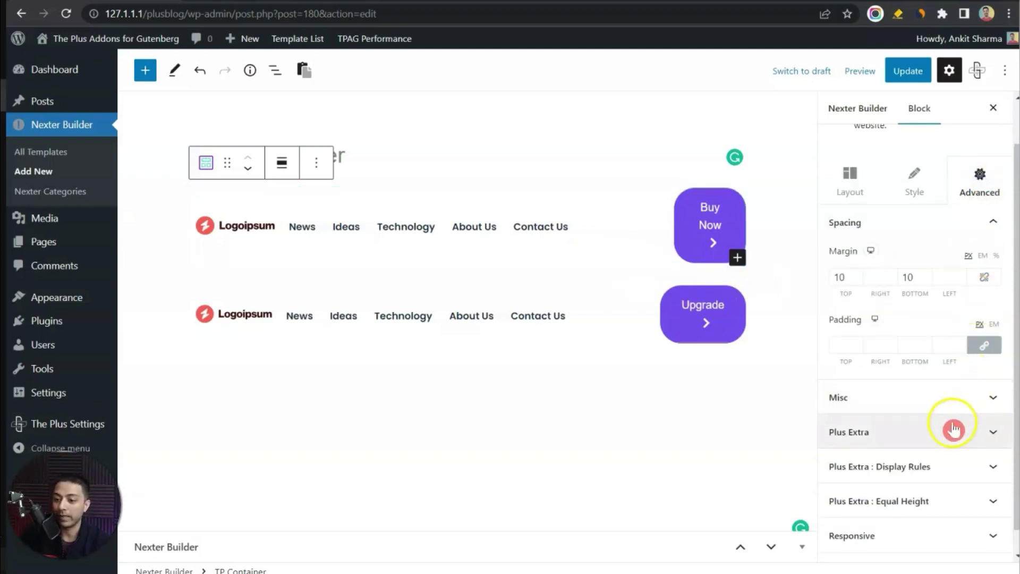
left_click(865, 470)
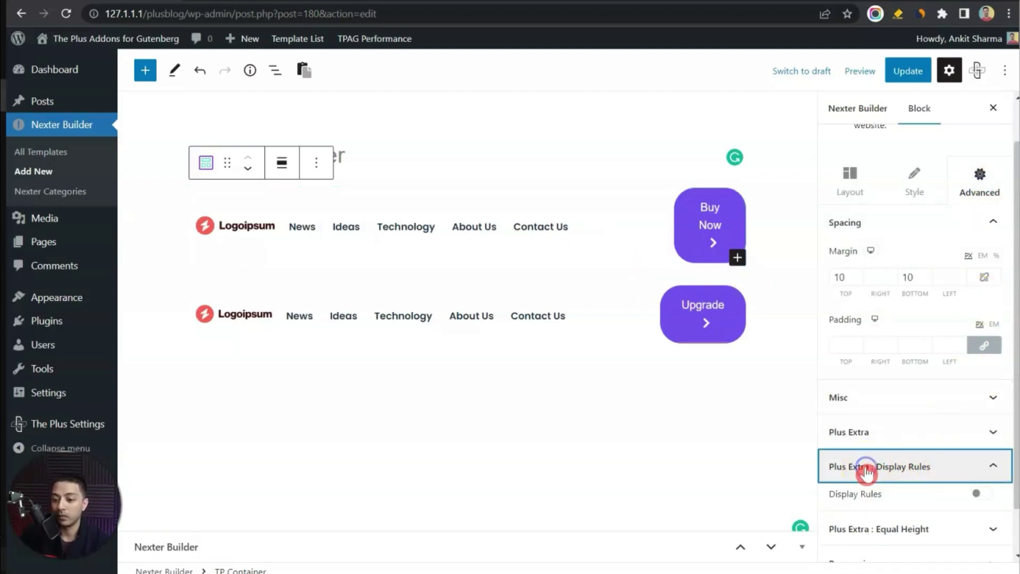
left_click(983, 493)
scroll(967, 480, "down", 3)
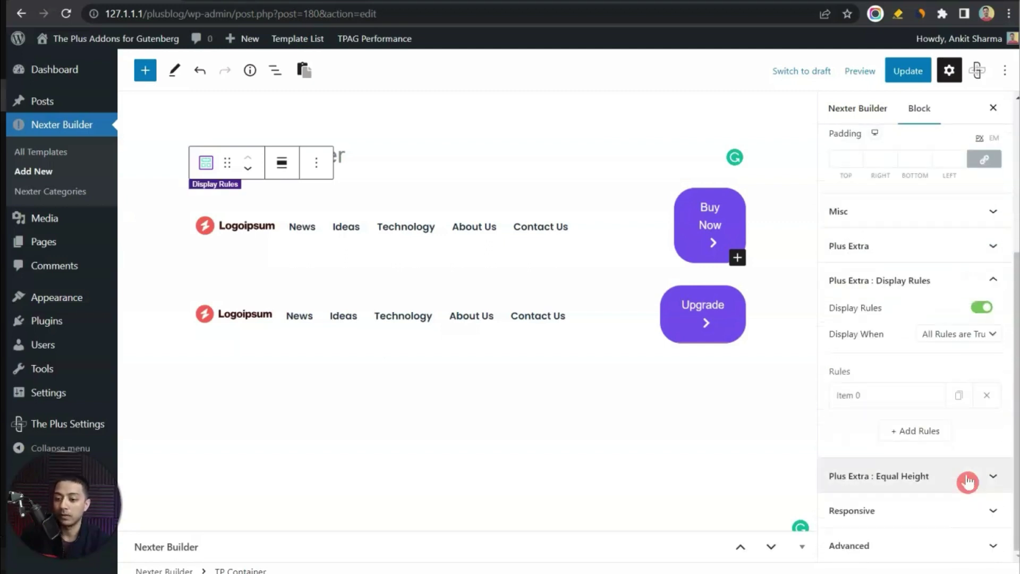
left_click(866, 396)
Change the Login Status rule to Not Logged in and update the template.
left_click(875, 455)
left_click(872, 467)
left_click(876, 455)
left_click(868, 484)
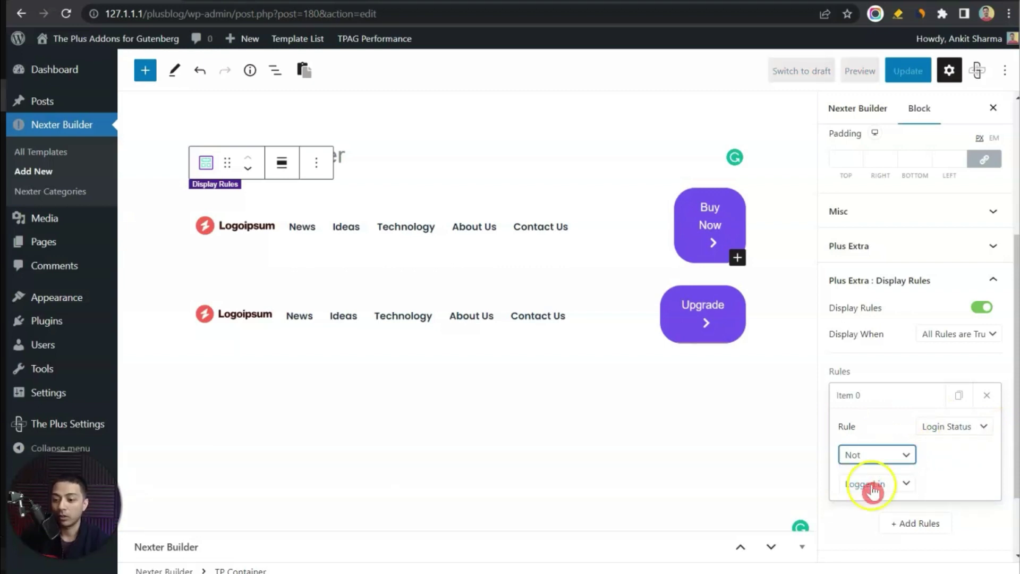
left_click(910, 75)
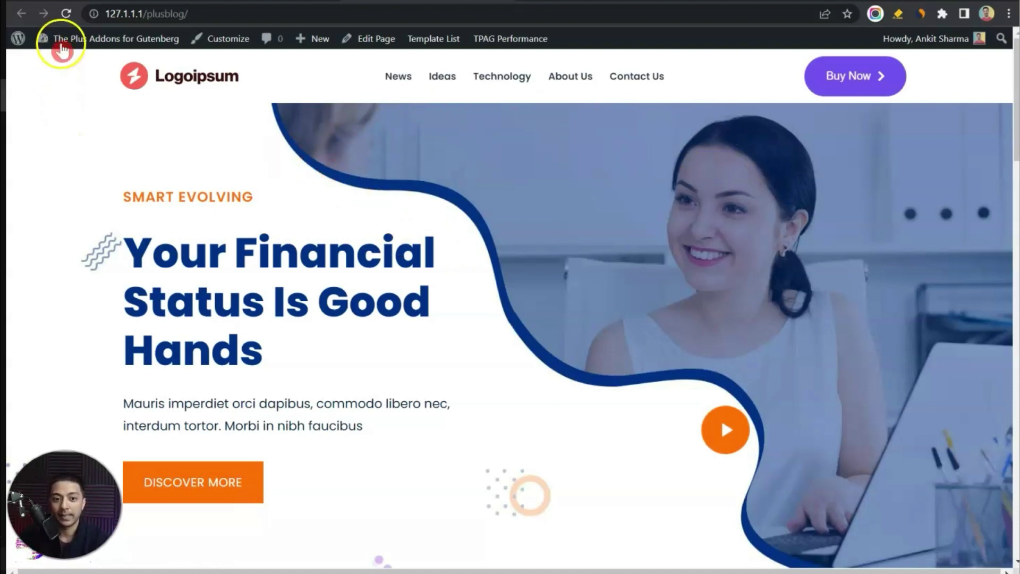
Reload the logged-in homepage to see the Upgrade header.
left_click(66, 13)
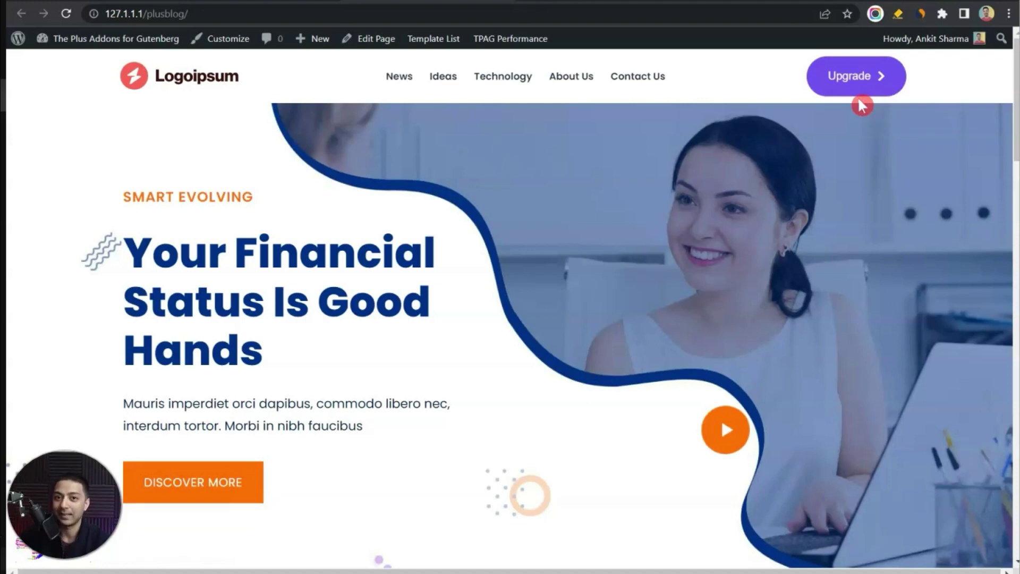
key("alt+Tab")
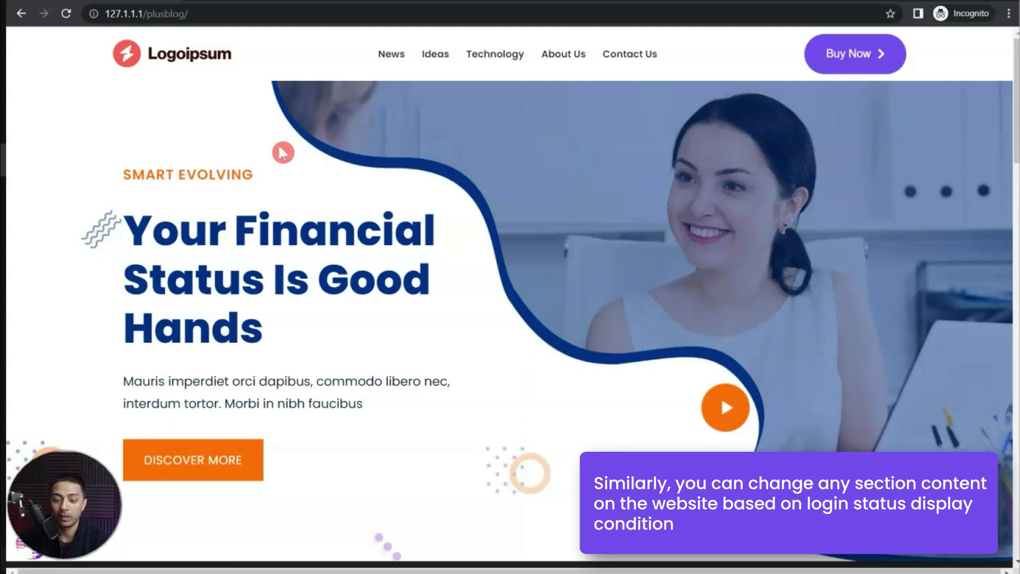
Reload the Incognito homepage to confirm logged-out visitors see the Buy Now header.
left_click(66, 21)
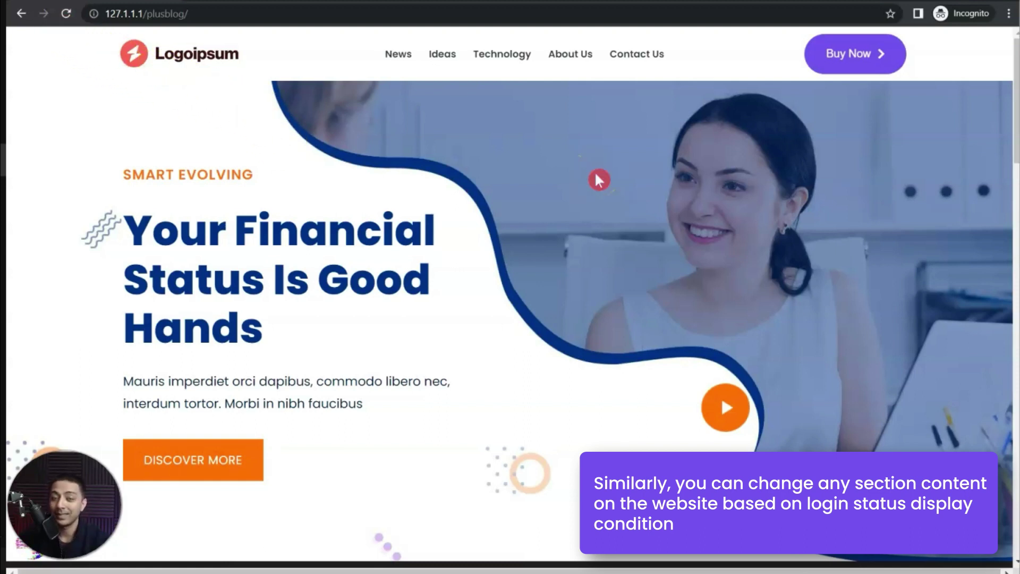